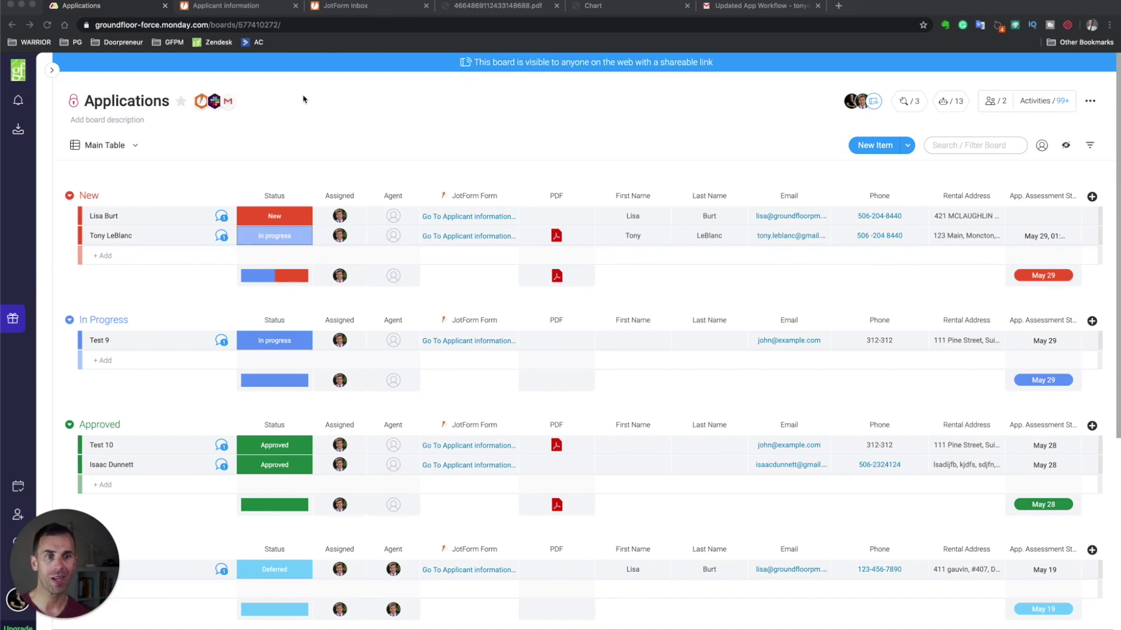
# - Bring up the 'Updated App Workflow' Gmail tab showing the Applications Workflow.pdf flowchart
pyautogui.click(744, 7)
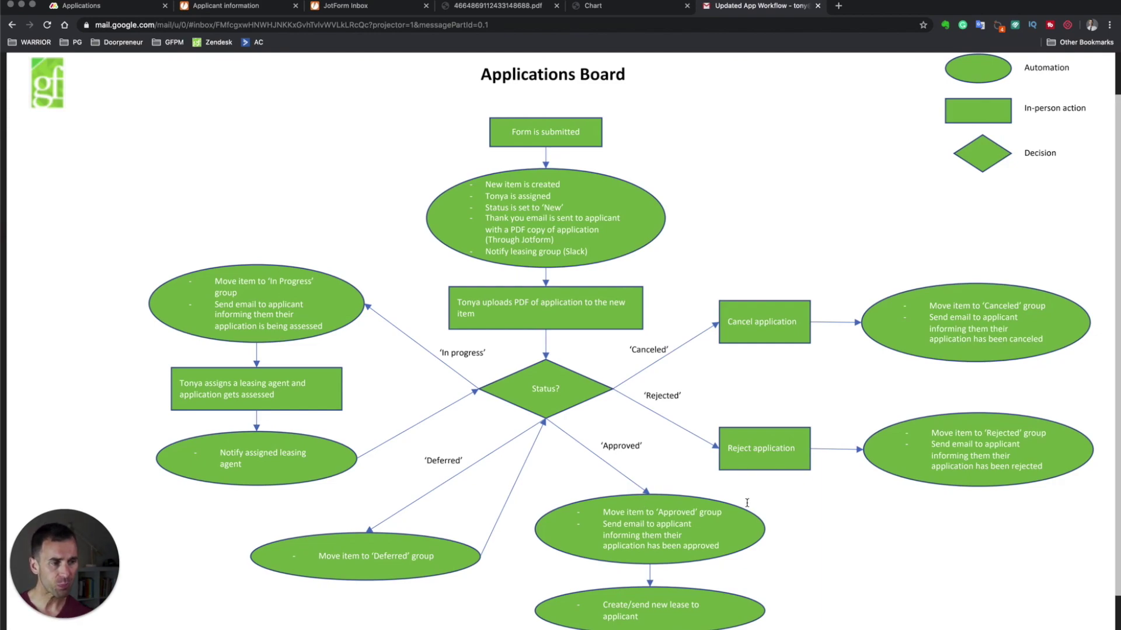
pyautogui.moveTo(584, 518)
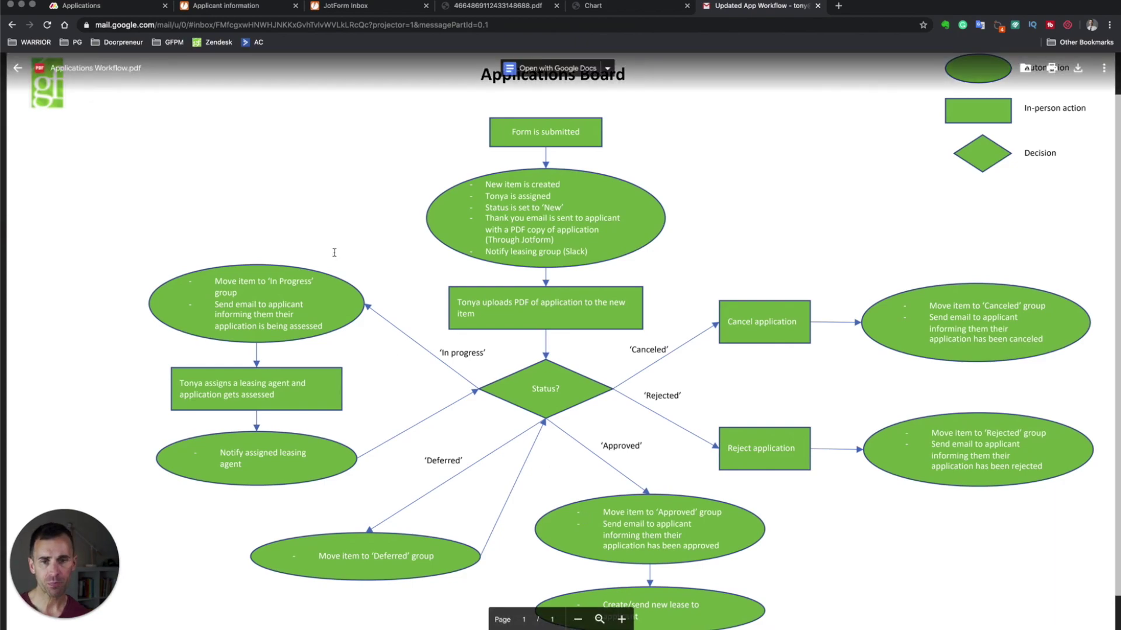
# - Return from the Gmail PDF preview to the monday.com Applications board
pyautogui.click(93, 6)
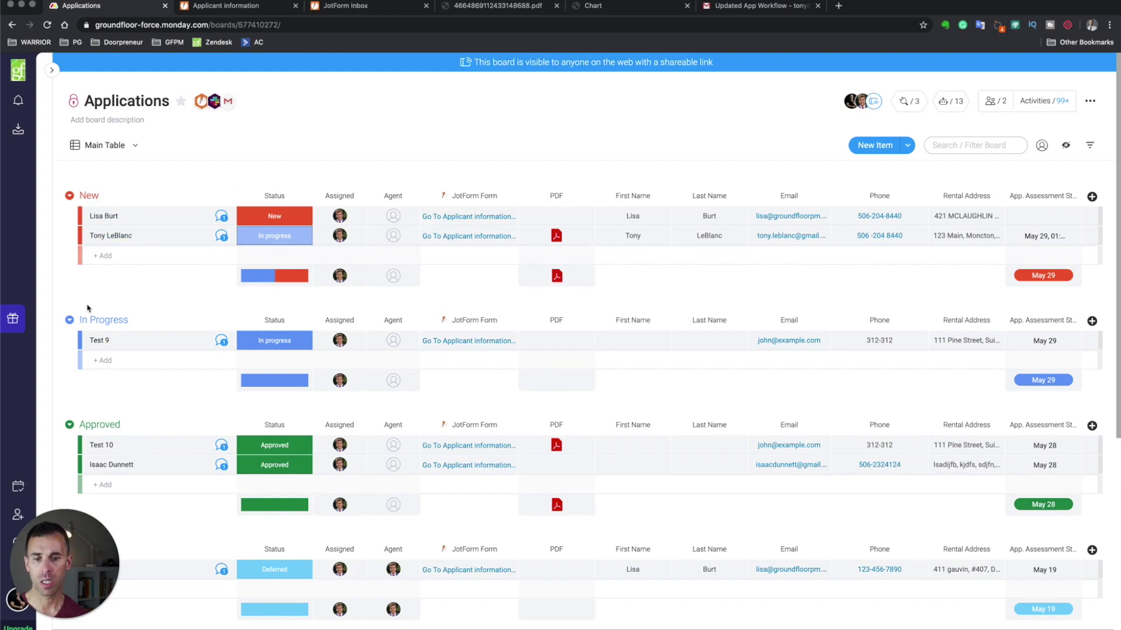
pyautogui.scroll(-5, 98, 300)
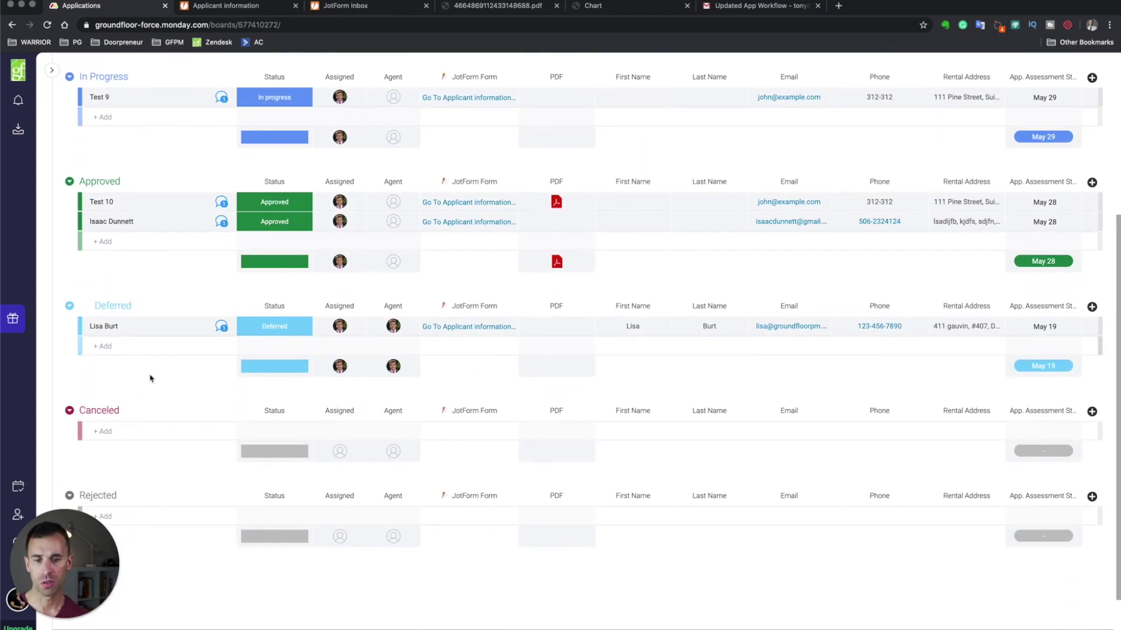
pyautogui.scroll(-2, 110, 385)
pyautogui.scroll(1, 110, 401)
pyautogui.scroll(6, 111, 401)
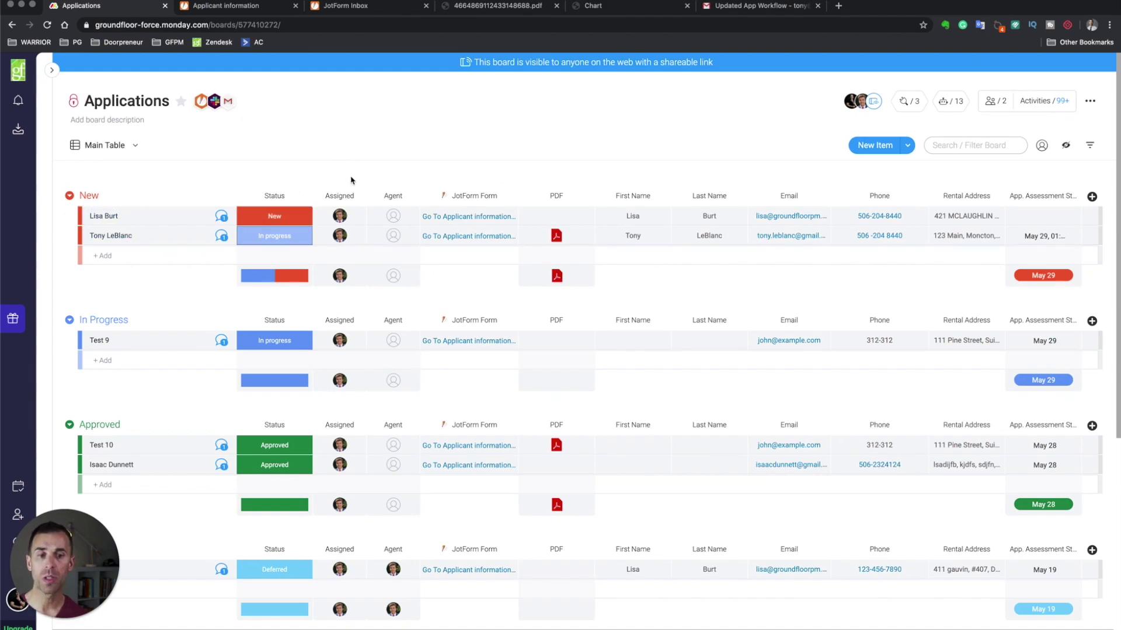
pyautogui.moveTo(338, 217)
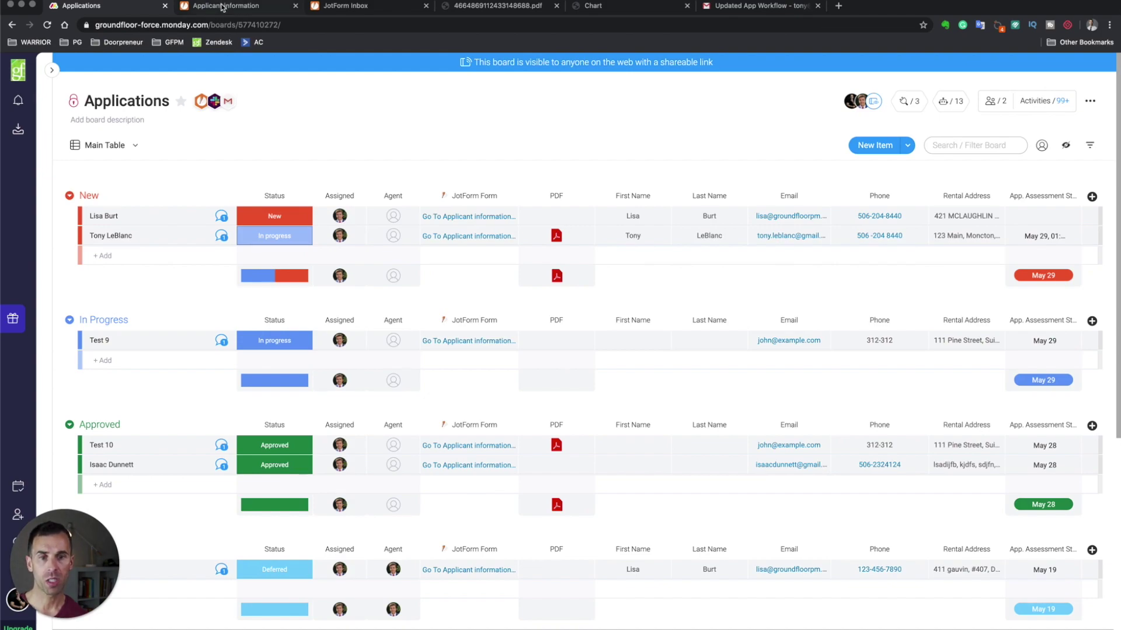
pyautogui.click(225, 7)
# - Review the JotForm errors and advance to the Property Information page
pyautogui.scroll(-2, 253, 129)
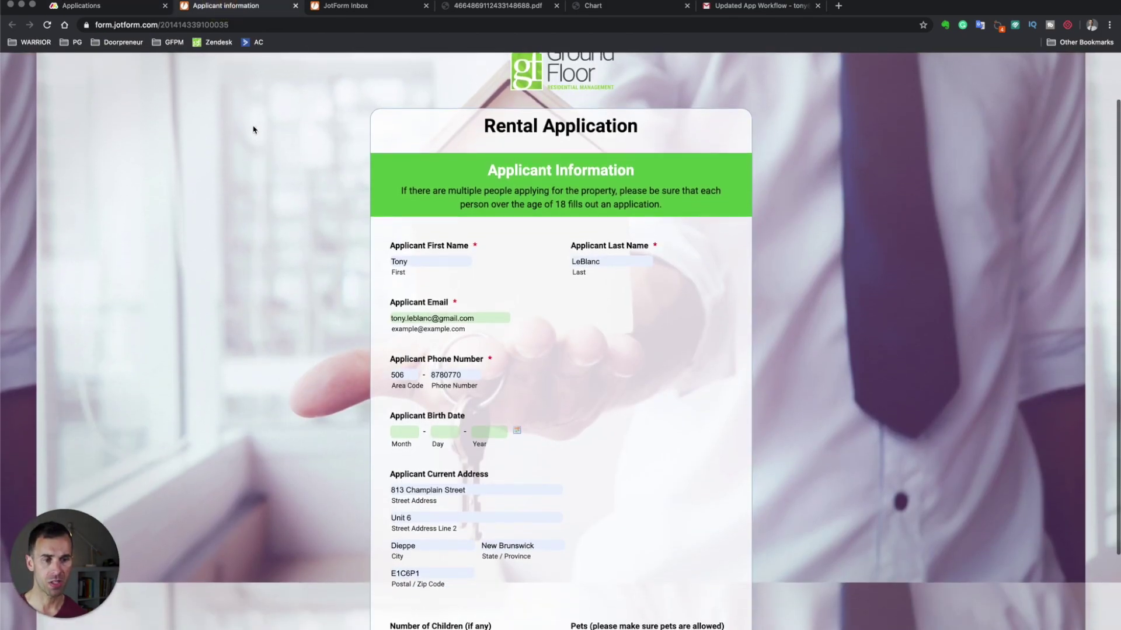
pyautogui.scroll(-5, 253, 129)
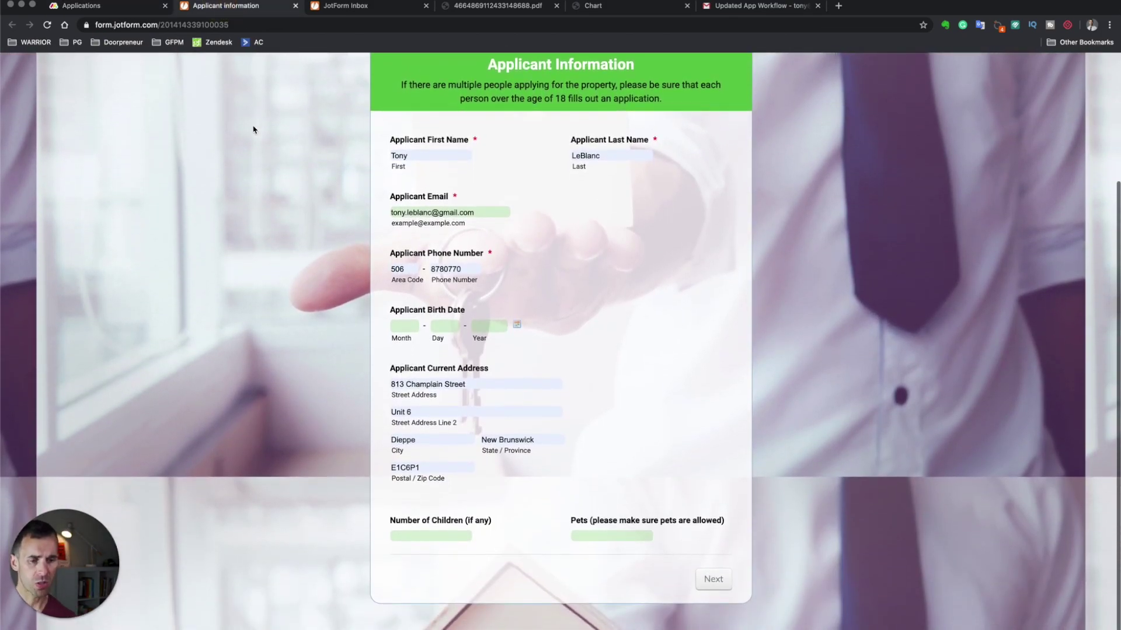
pyautogui.scroll(3, 254, 129)
pyautogui.scroll(-3, 251, 130)
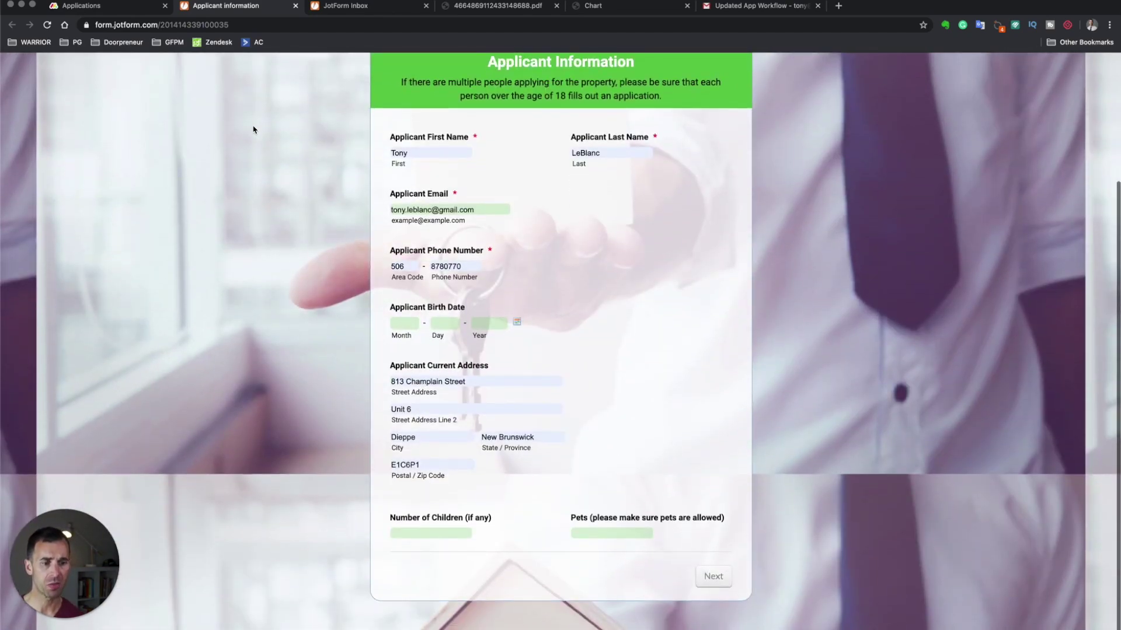
pyautogui.click(705, 584)
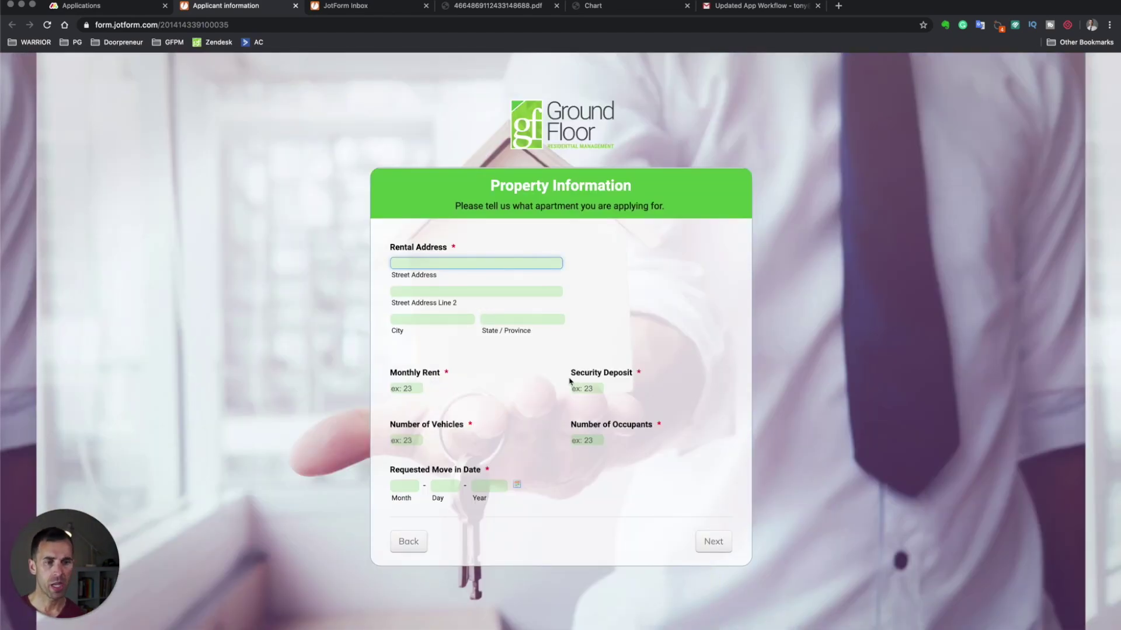
# - Fill the rental street address from a saved suggestion, continue, then return to the Applications board
pyautogui.click(423, 264)
pyautogui.click(425, 292)
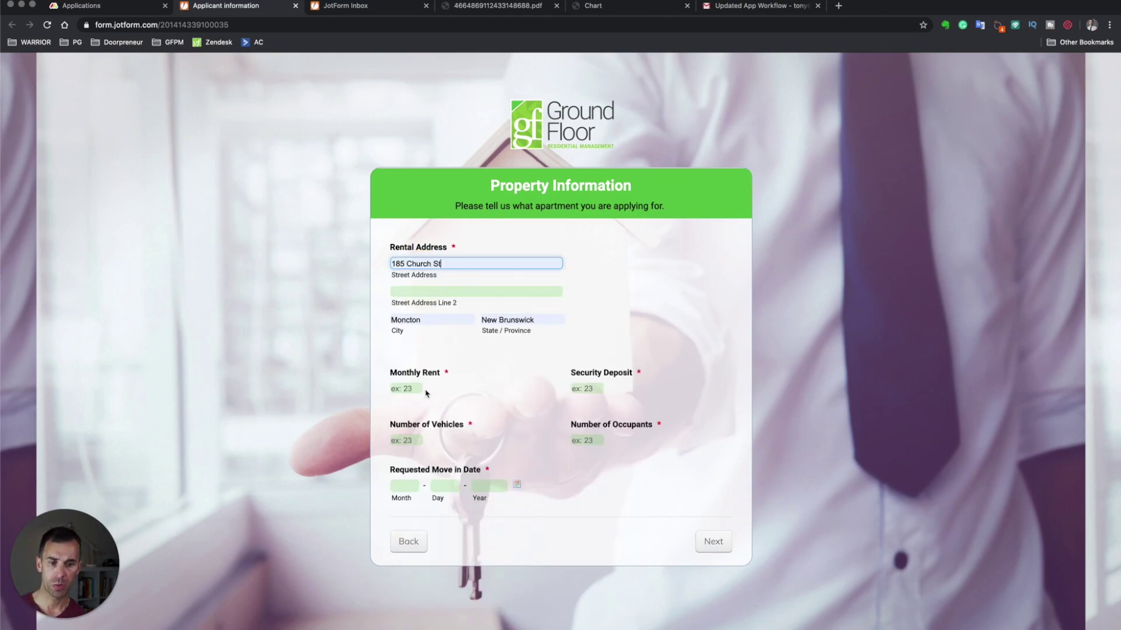
pyautogui.click(715, 543)
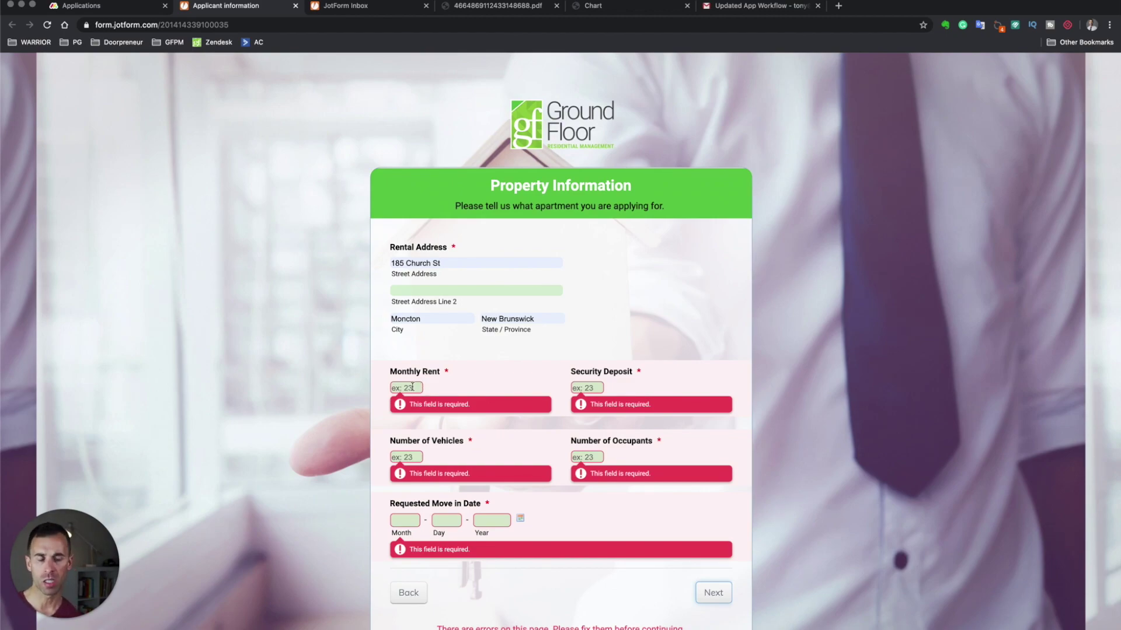
pyautogui.scroll(-2, 627, 355)
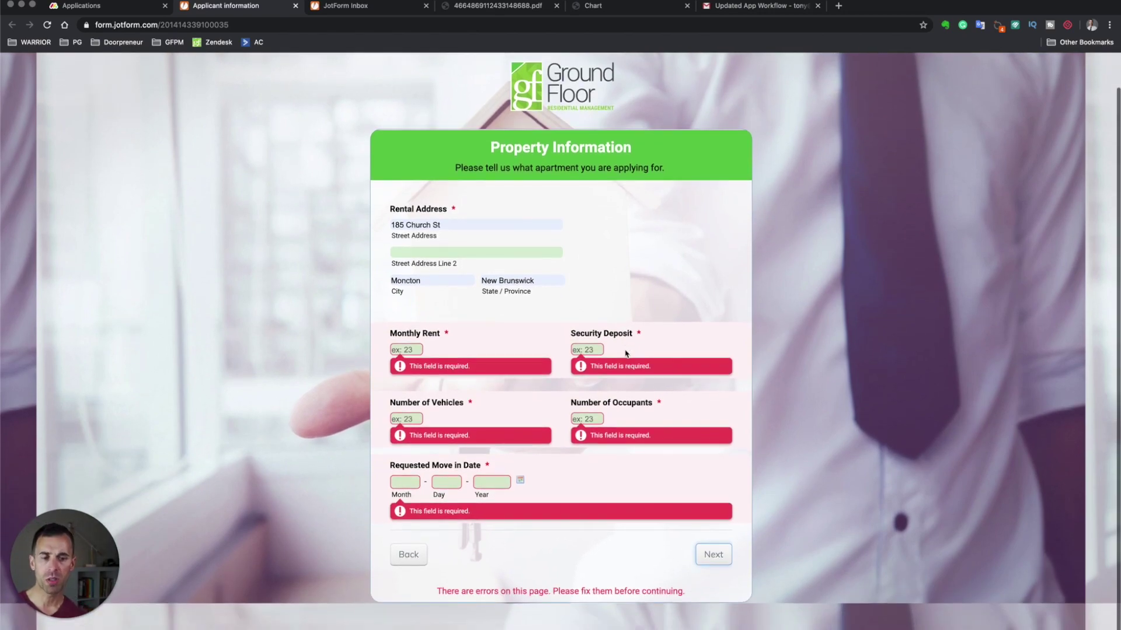
pyautogui.click(96, 7)
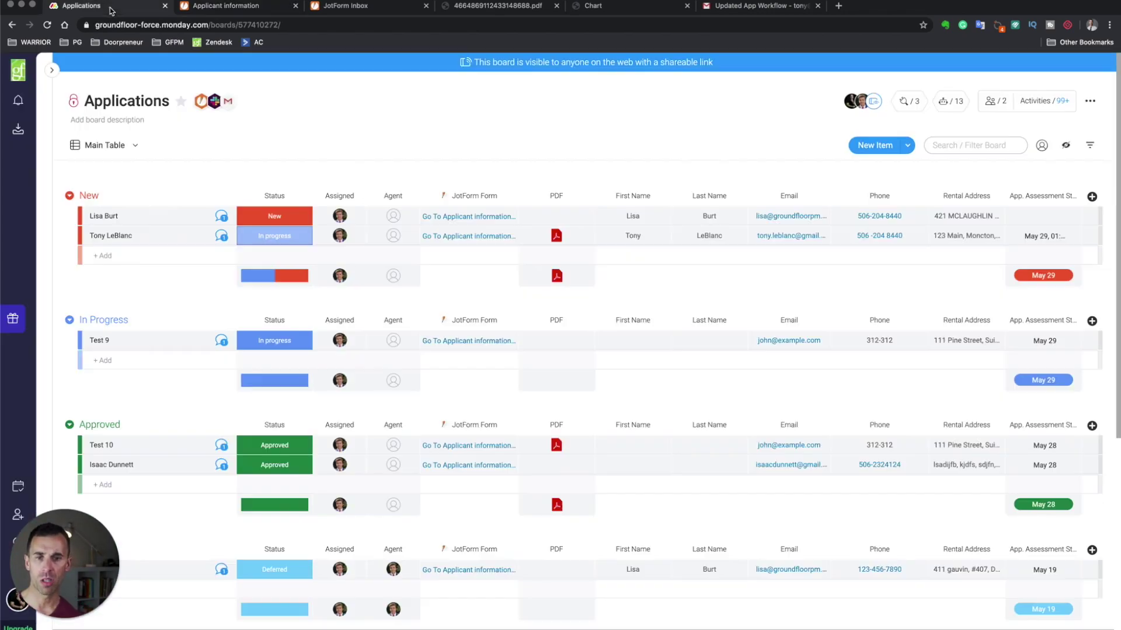
# - Open the in-progress New applicant's JotForm submission via its 'Go To Applicant information' link
pyautogui.click(447, 236)
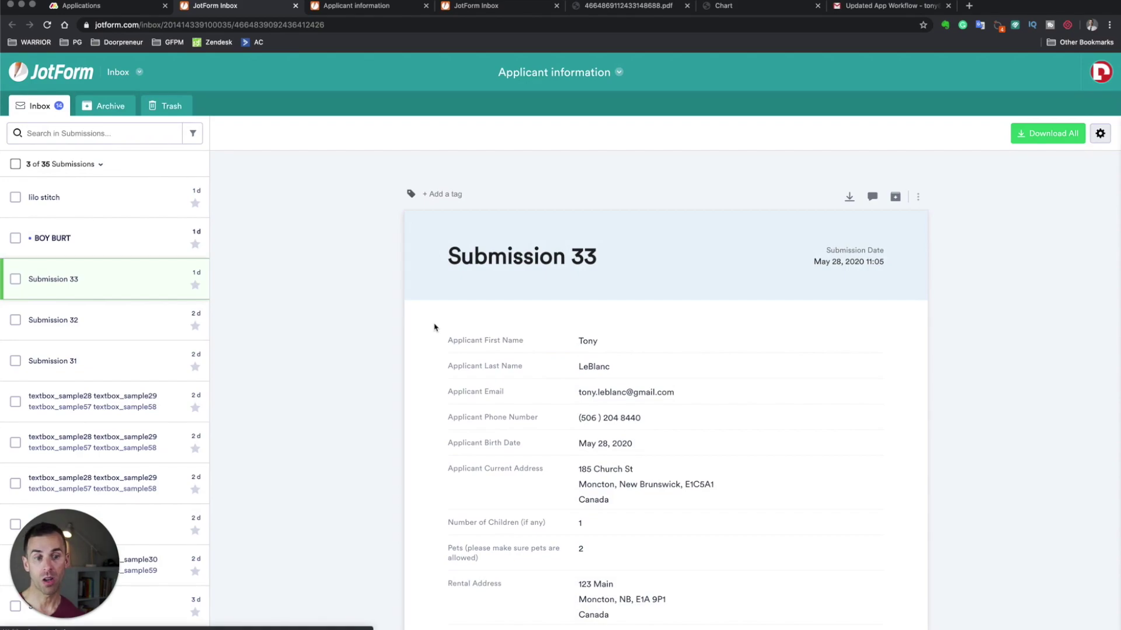
# - Review Submission 33 down to references, terms and signature, then return to the Applications board
pyautogui.scroll(-5, 433, 327)
pyautogui.scroll(-10, 433, 327)
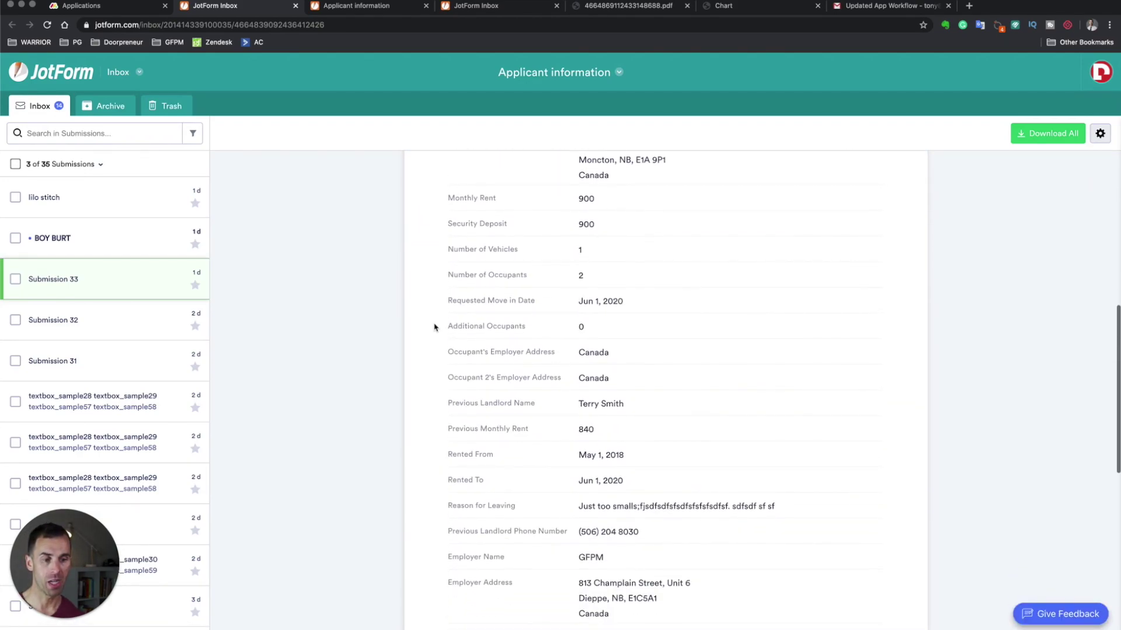
pyautogui.scroll(-4, 434, 326)
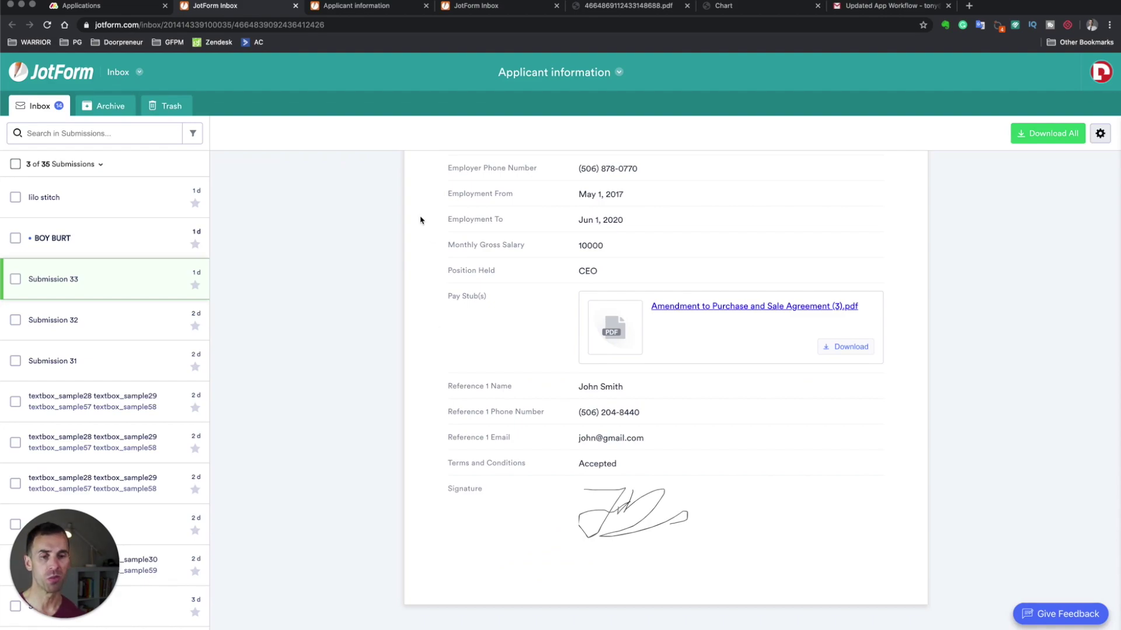
pyautogui.scroll(-7, 100, 268)
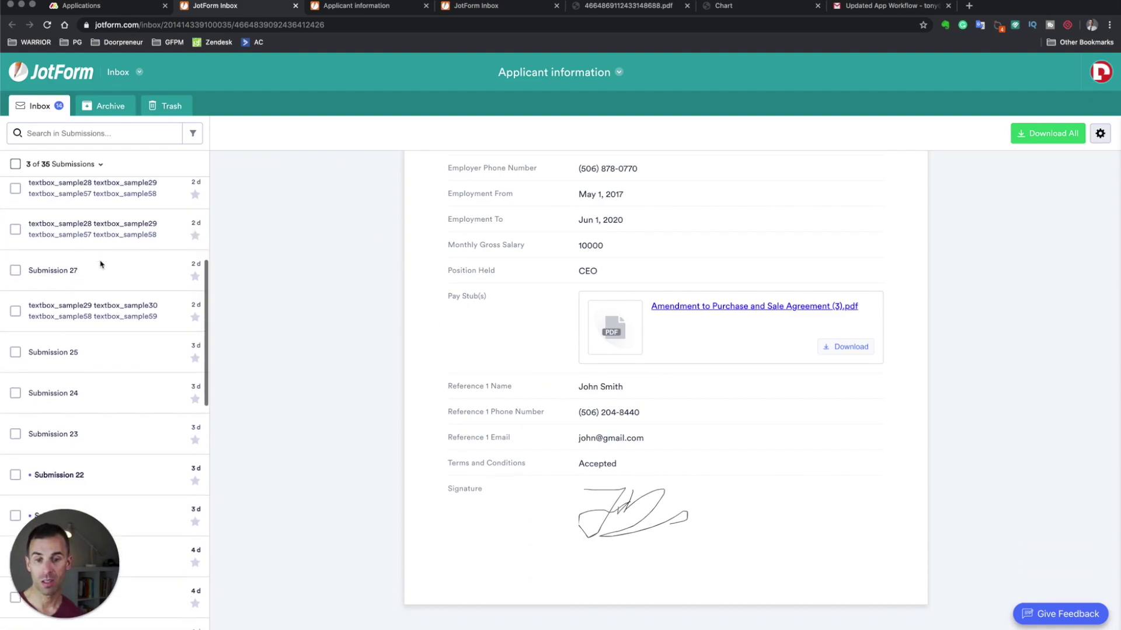
pyautogui.scroll(4, 101, 264)
pyautogui.scroll(4, 101, 265)
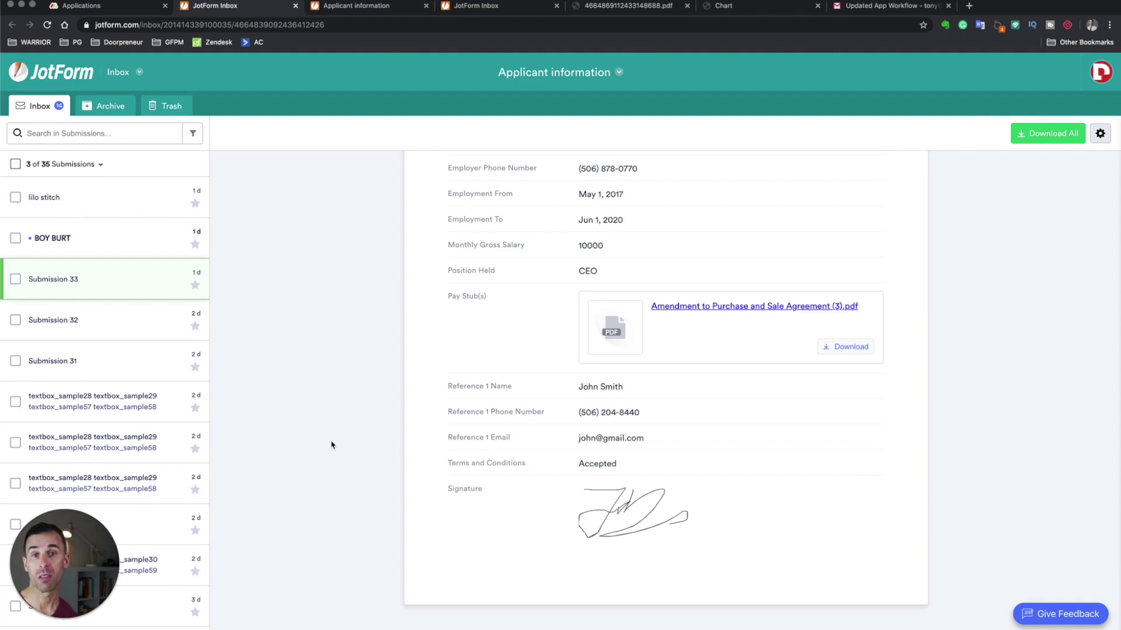
pyautogui.click(105, 6)
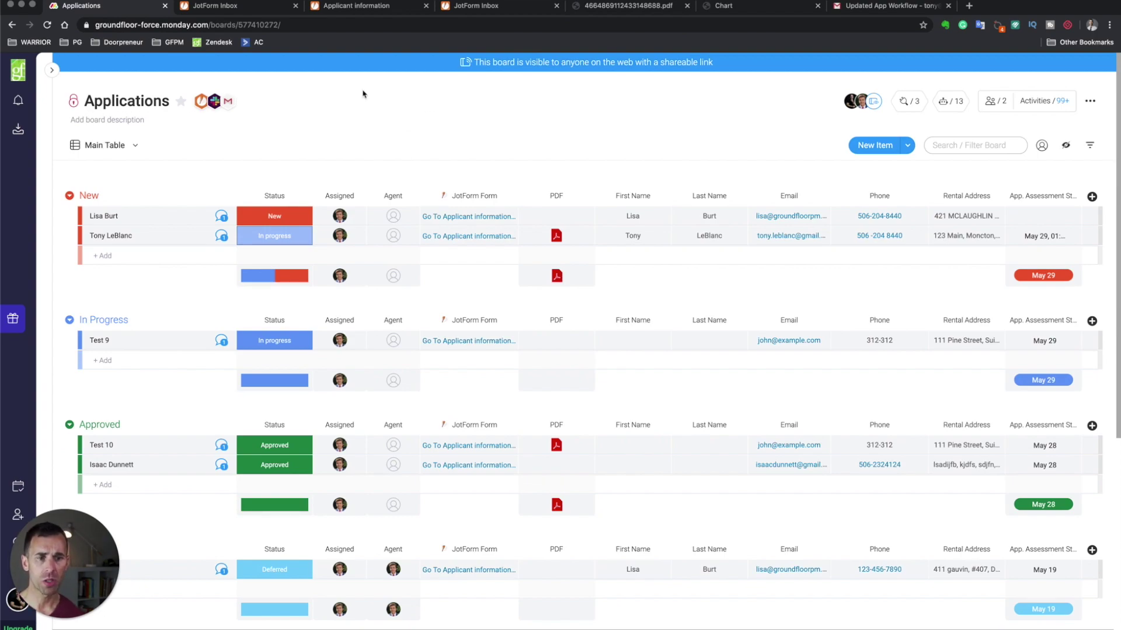
# - Recheck the JotForm submission tab, return to the board, and preview the second New item's application PDF
pyautogui.click(210, 5)
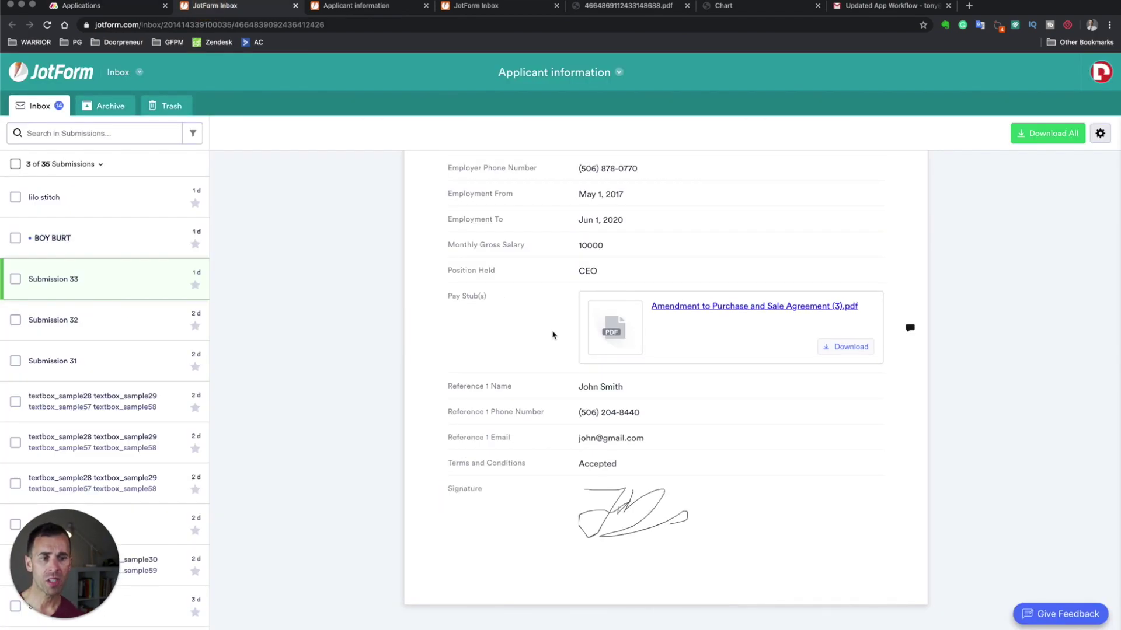
pyautogui.click(120, 4)
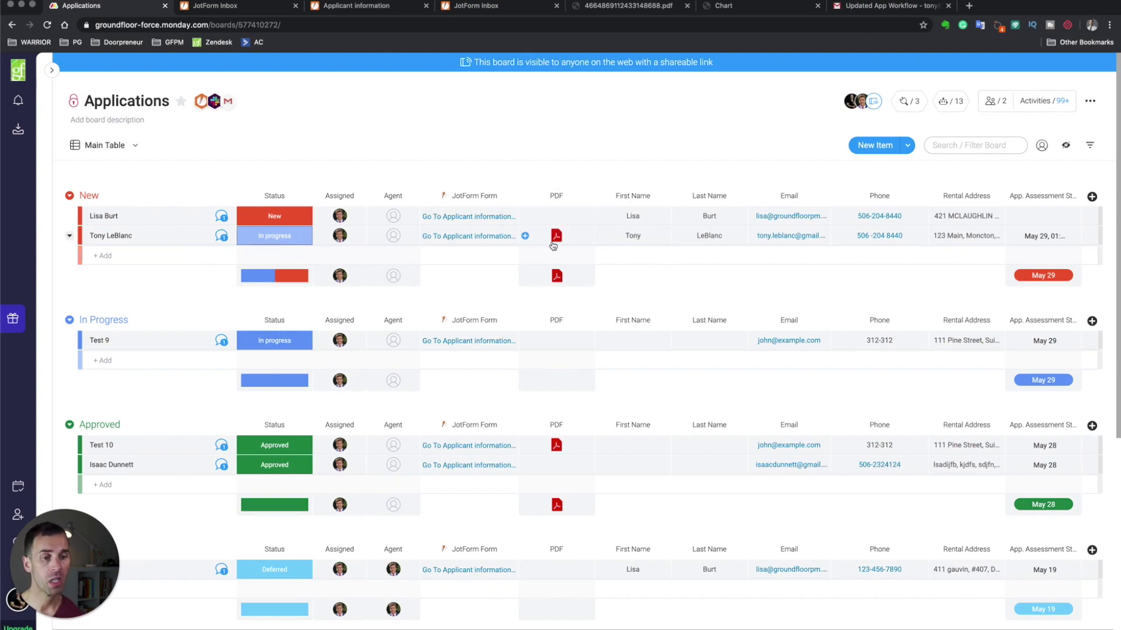
pyautogui.click(557, 236)
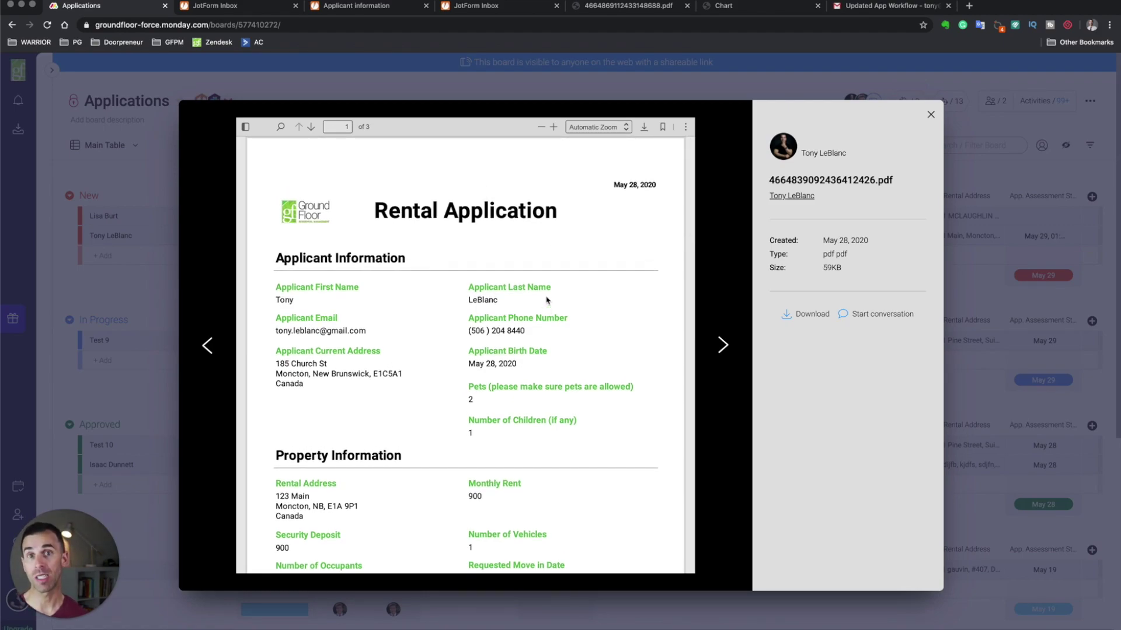
# - Read the rental application PDF through to page 3's terms and signature, then close it
pyautogui.scroll(-10, 528, 324)
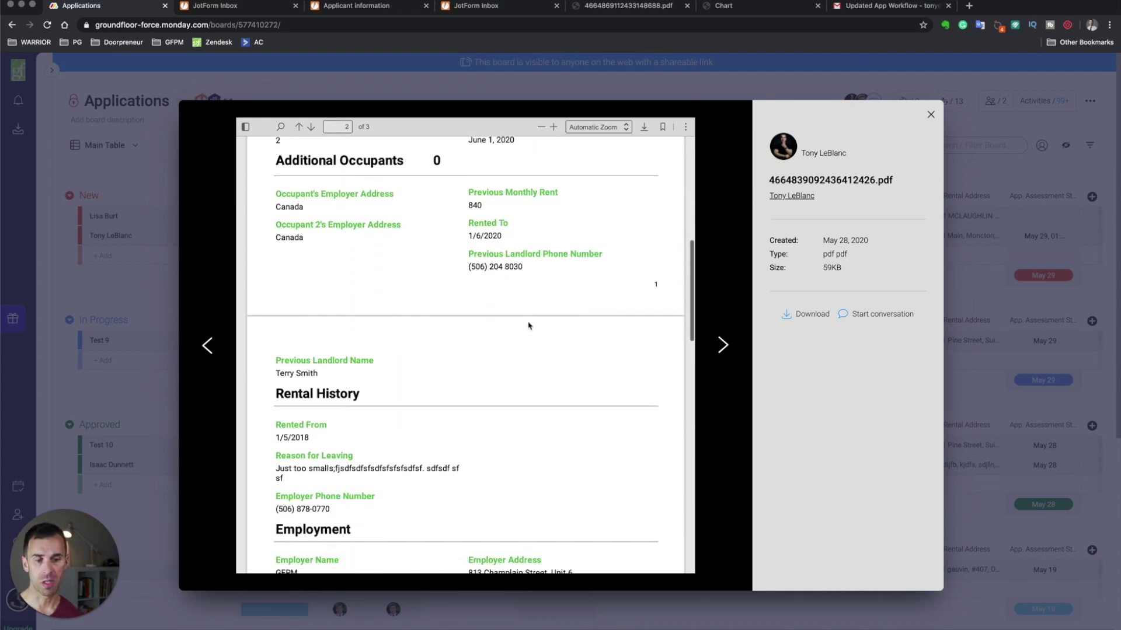
pyautogui.scroll(-3, 528, 325)
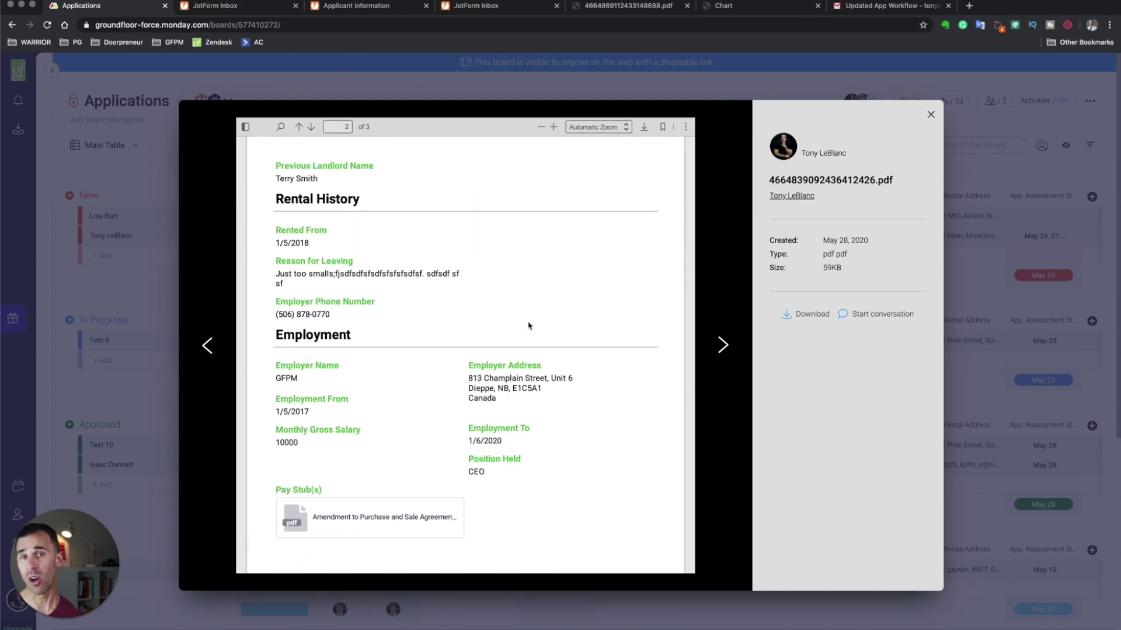
pyautogui.scroll(-10, 528, 325)
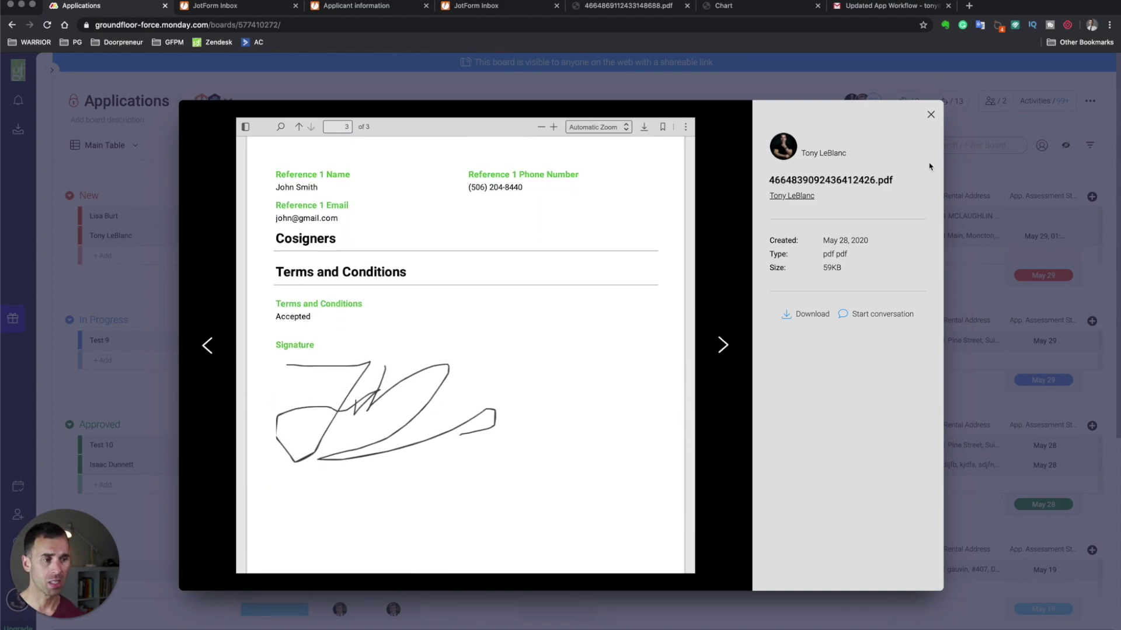
pyautogui.click(930, 115)
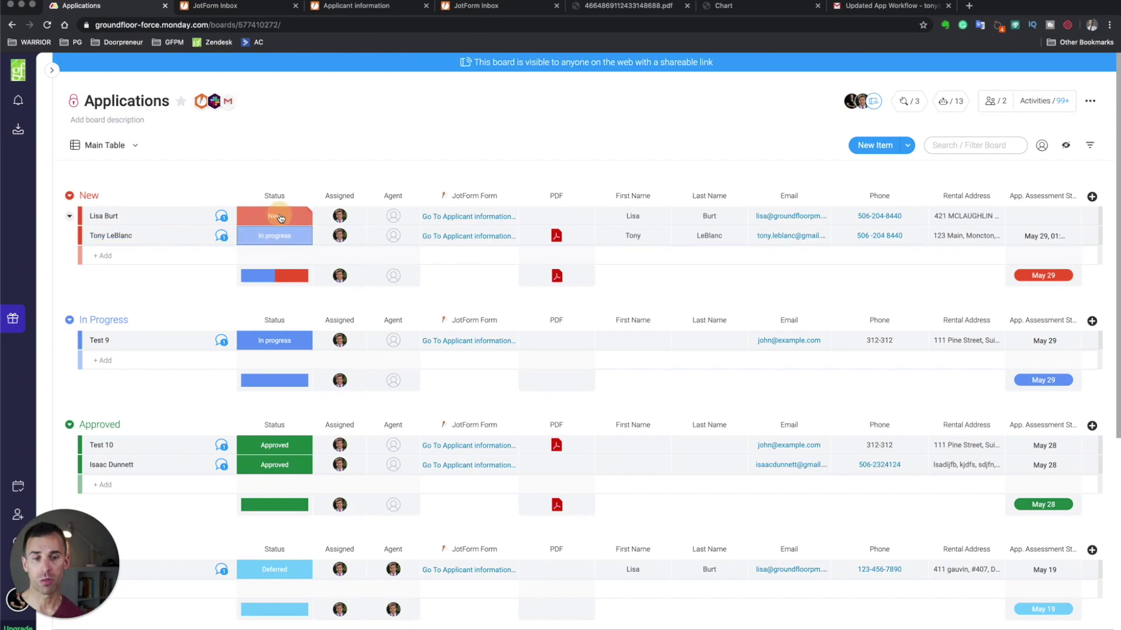
# - Change the second New applicant's status to In progress, then to Approved
pyautogui.click(282, 219)
pyautogui.click(247, 292)
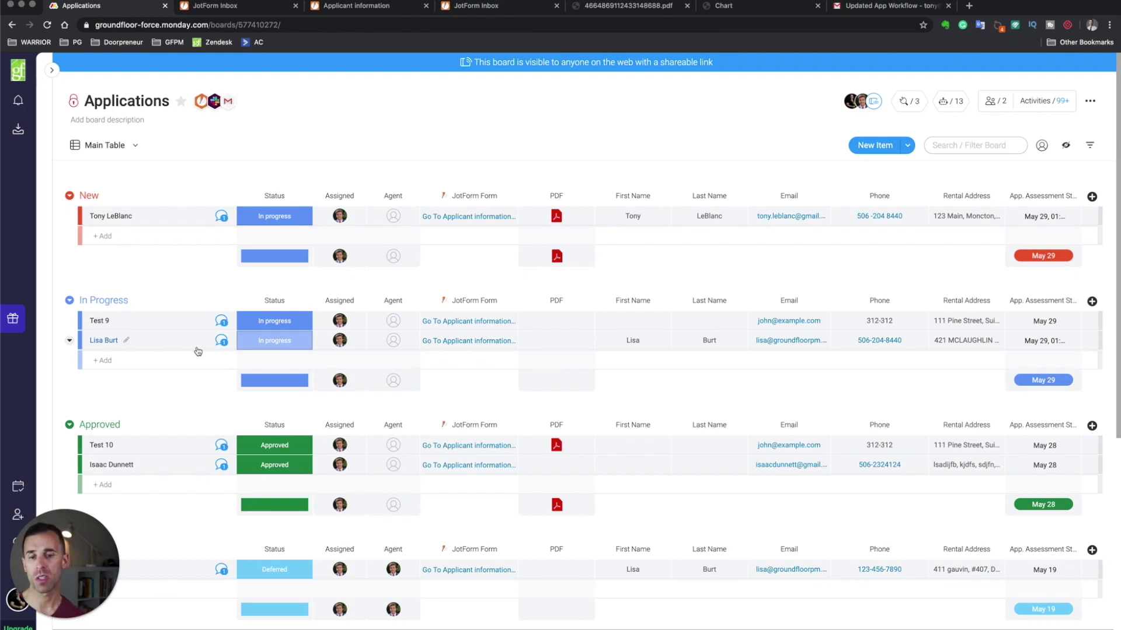
pyautogui.scroll(-2, 198, 351)
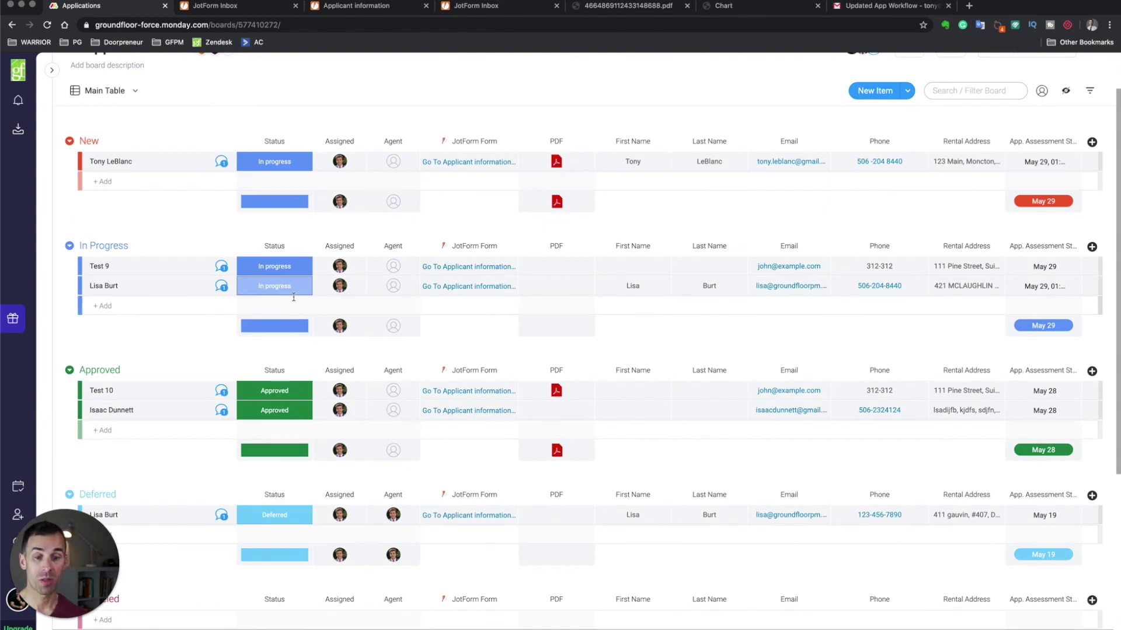
pyautogui.click(262, 293)
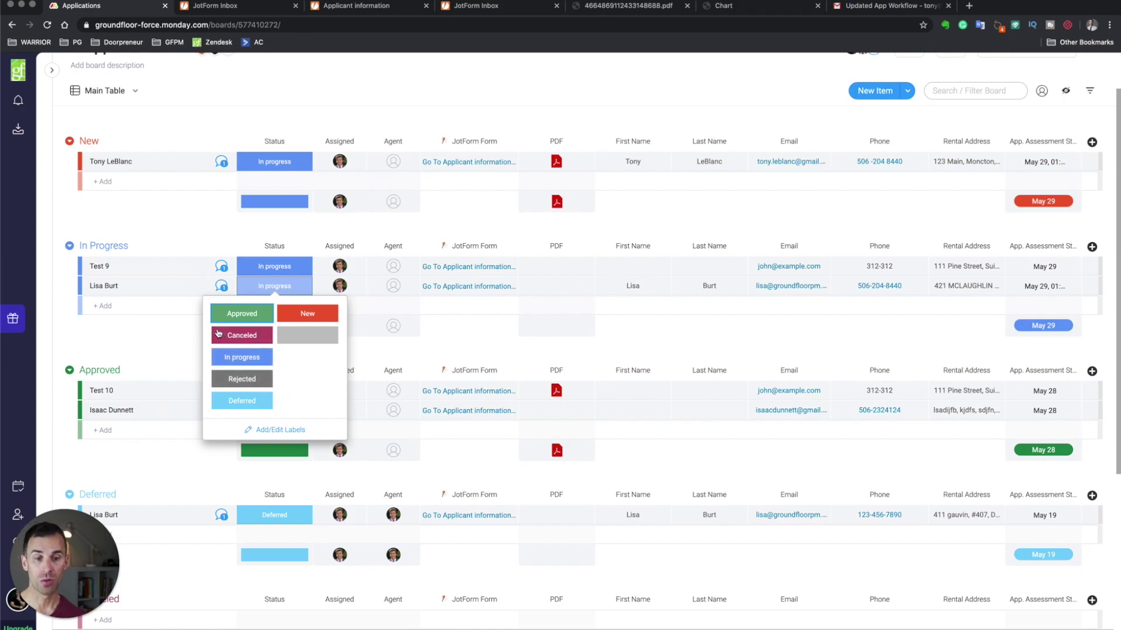
pyautogui.click(246, 315)
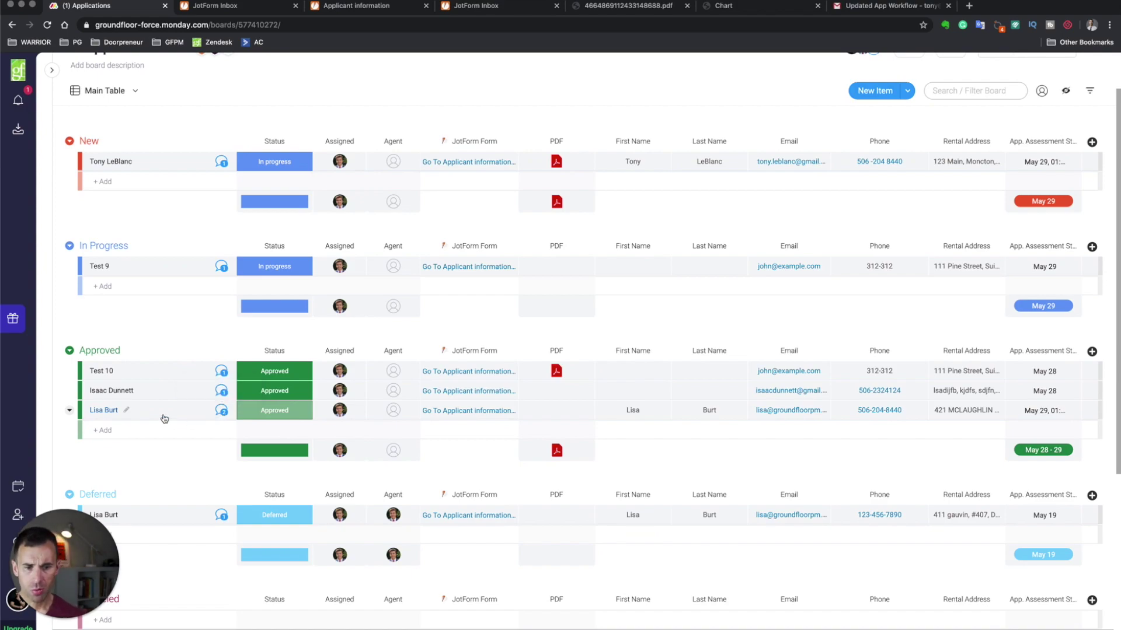
# - Open the approved applicant's updates and expand the 'Congrats - You're Approved!' outgoing email
pyautogui.click(221, 412)
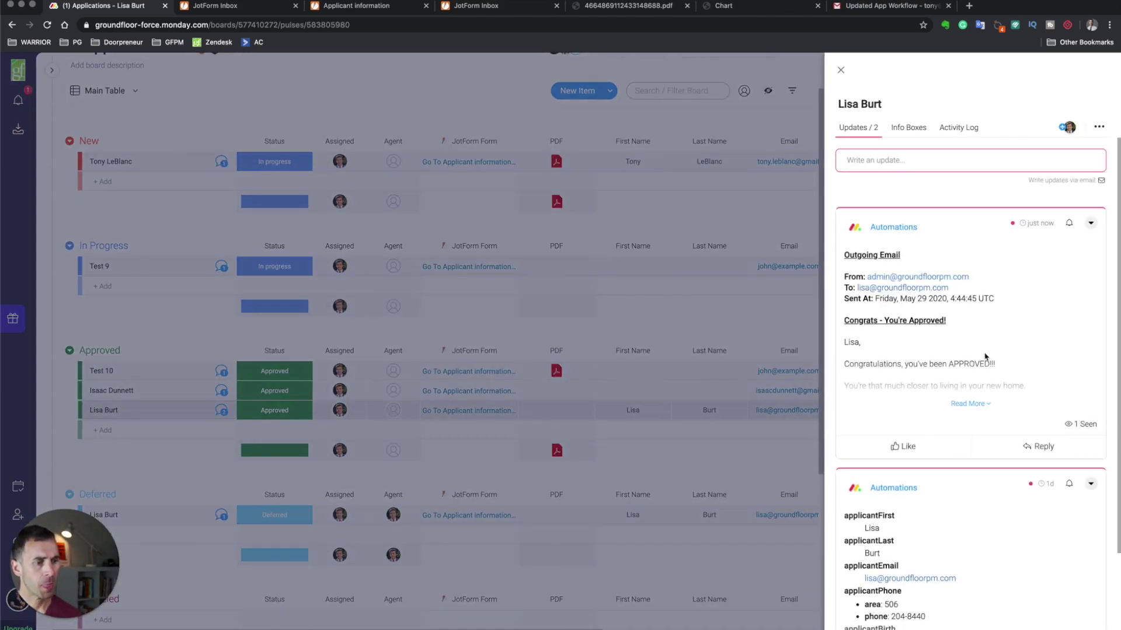
pyautogui.click(970, 404)
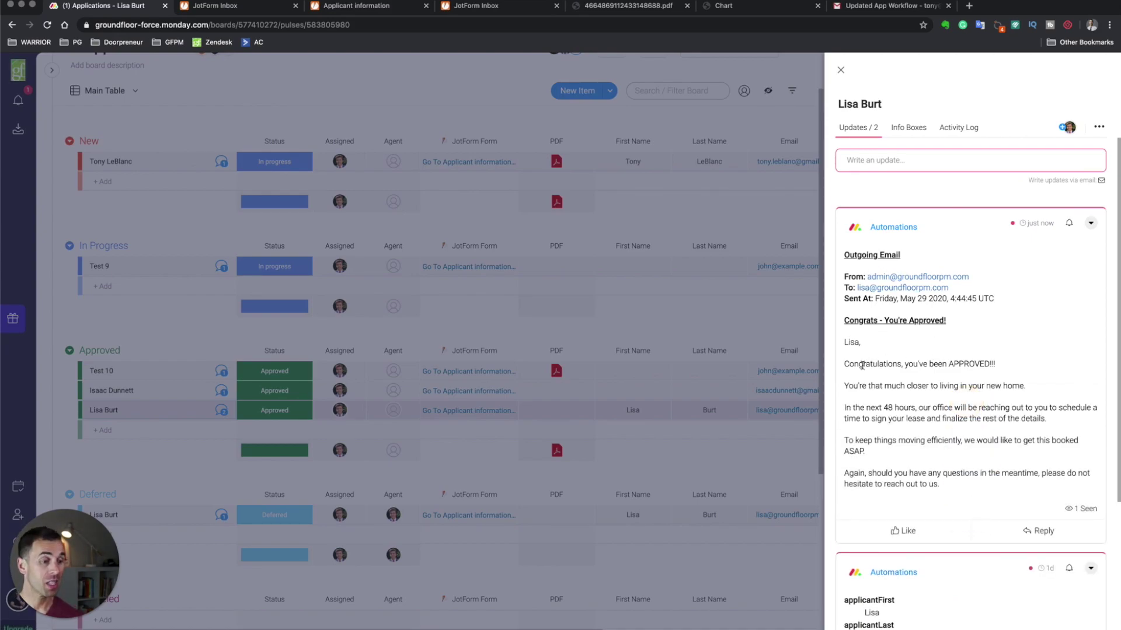
pyautogui.scroll(-1, 867, 364)
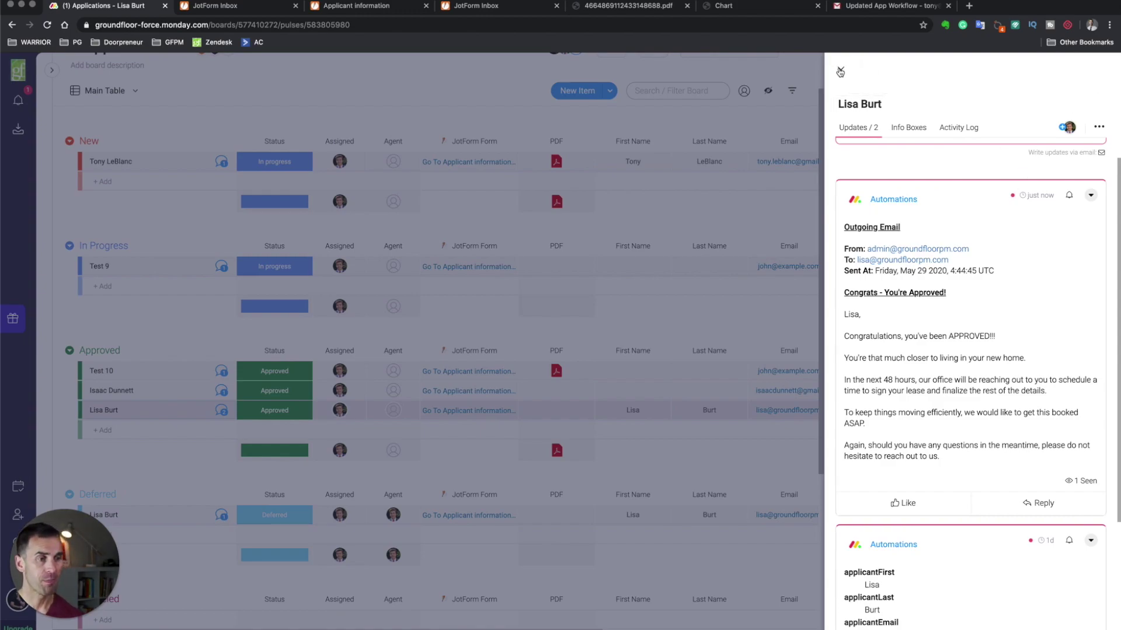
pyautogui.click(840, 71)
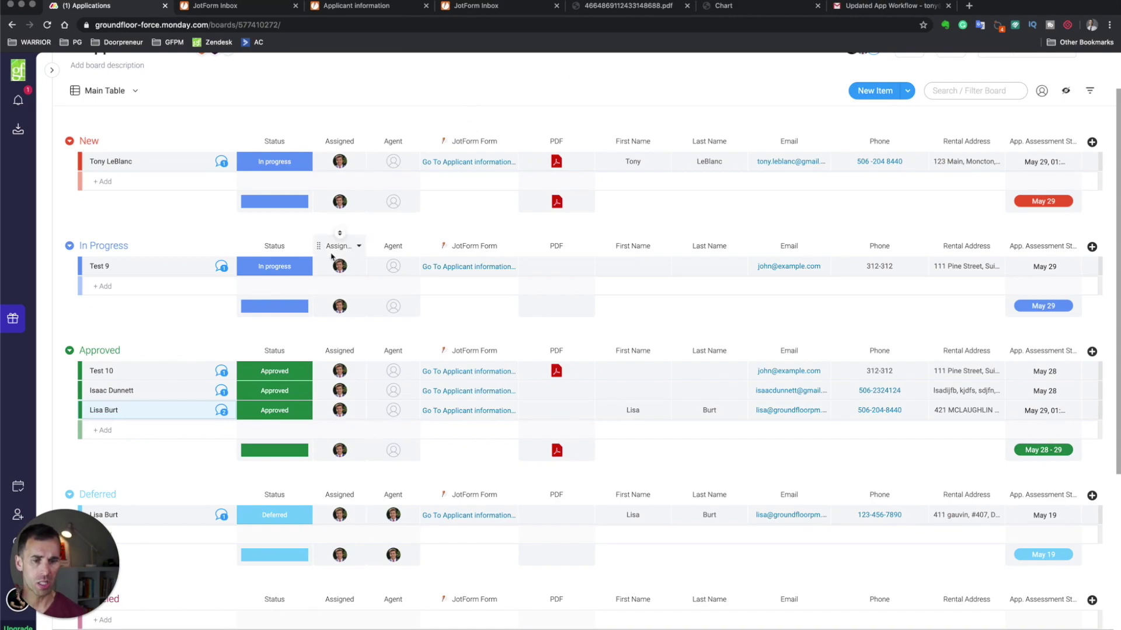
pyautogui.click(624, 6)
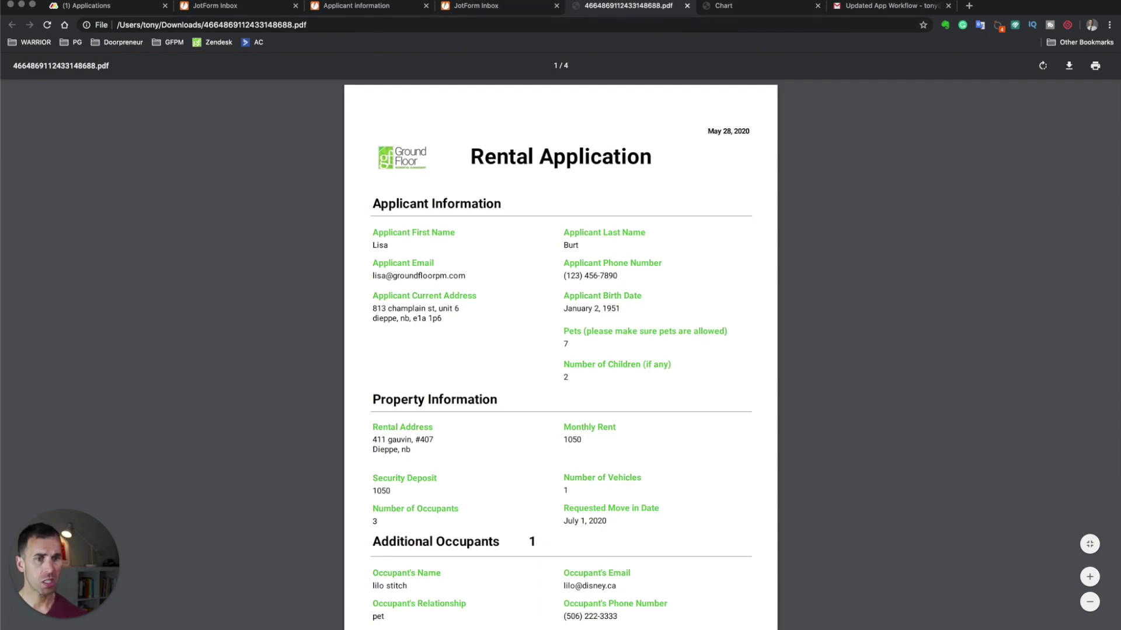
pyautogui.click(116, 6)
pyautogui.scroll(-5, 232, 294)
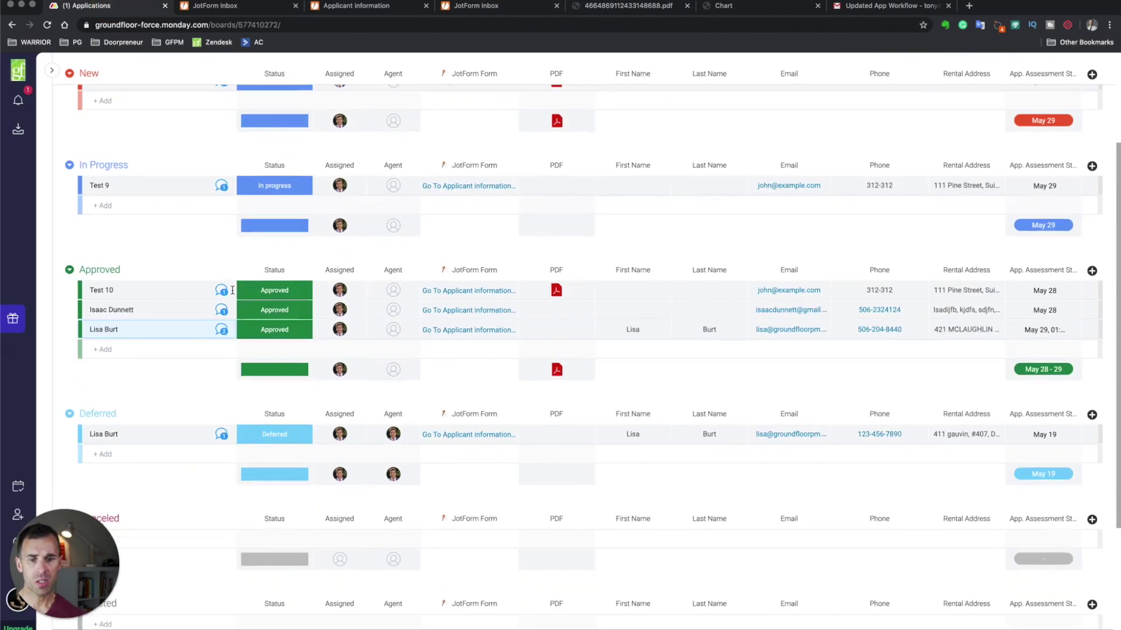
pyautogui.scroll(10, 233, 293)
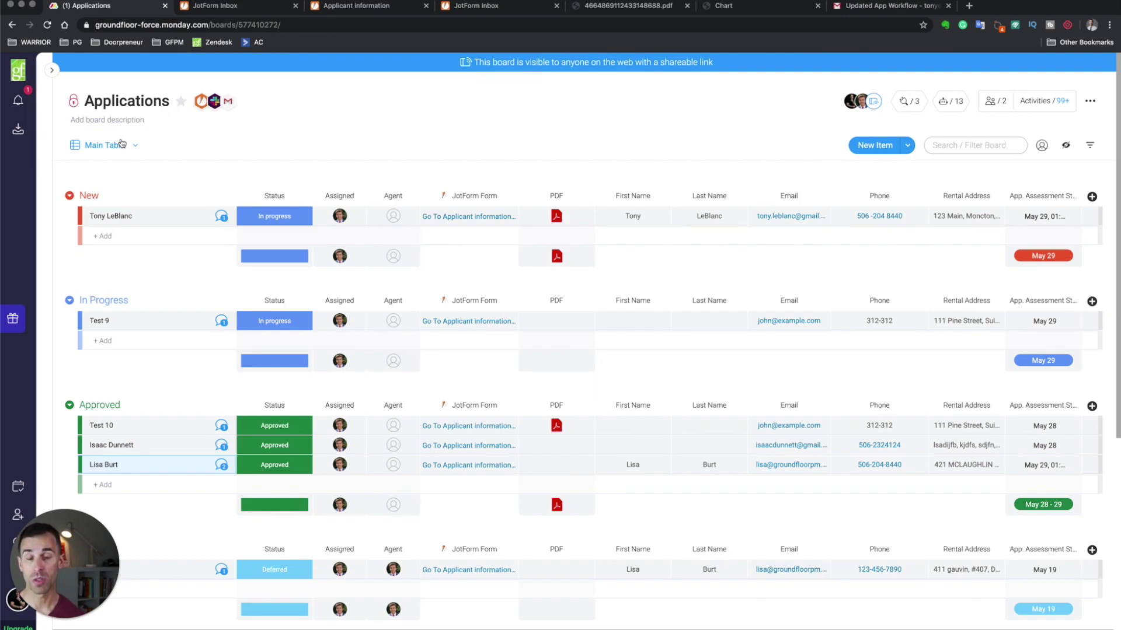
pyautogui.click(739, 9)
# - Check the Approved bar's count in the shared chart, then return to the Applications board
pyautogui.moveTo(213, 227)
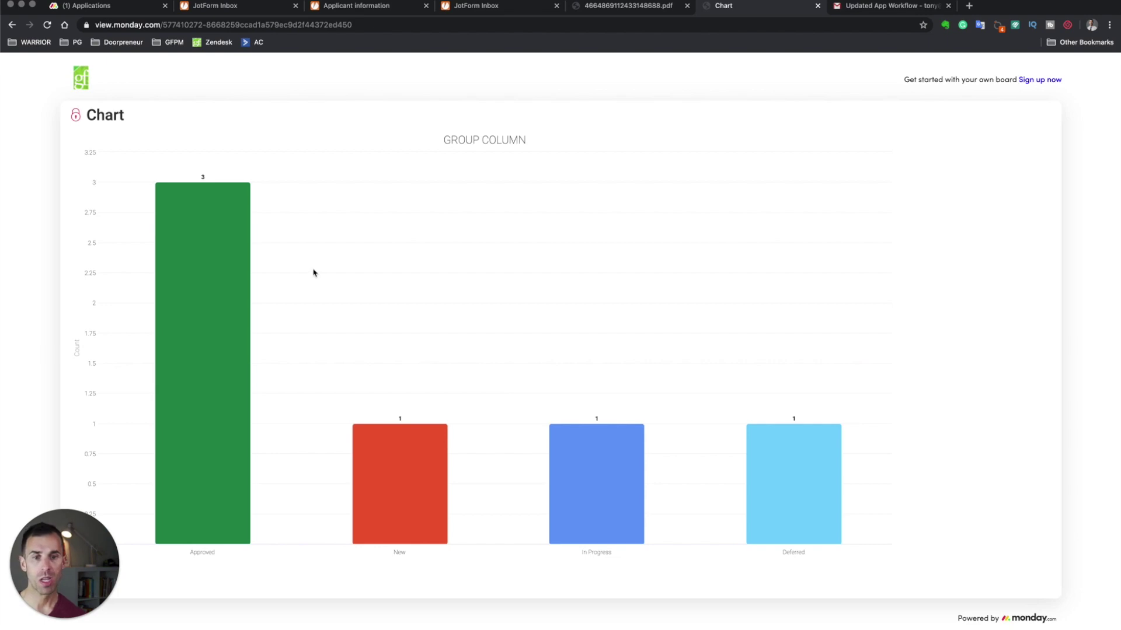
pyautogui.moveTo(204, 330)
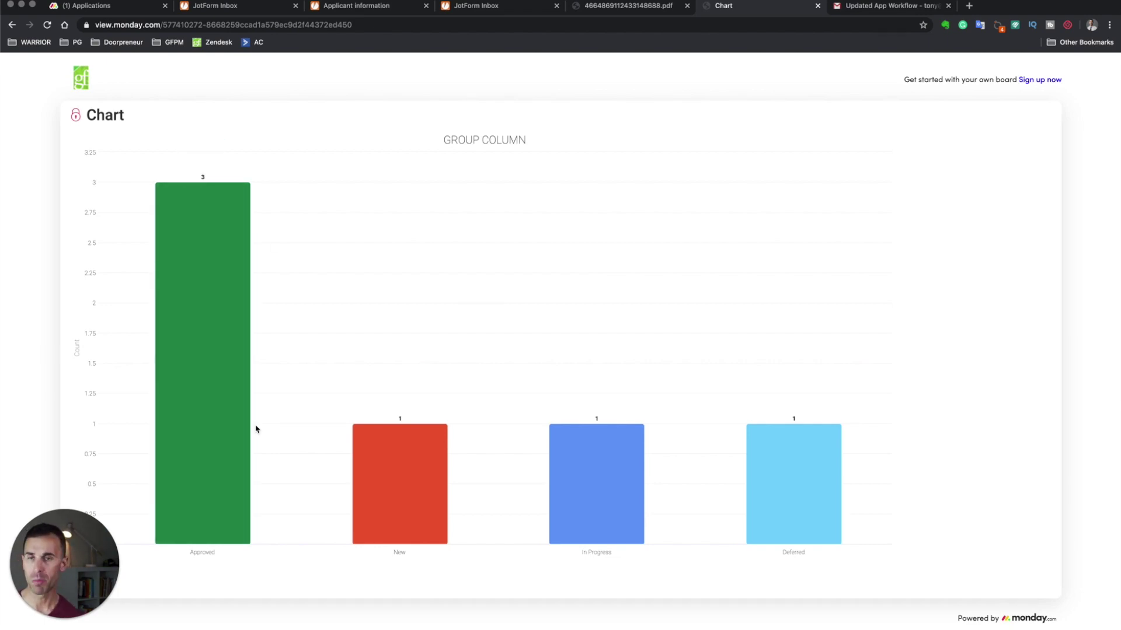
pyautogui.click(205, 298)
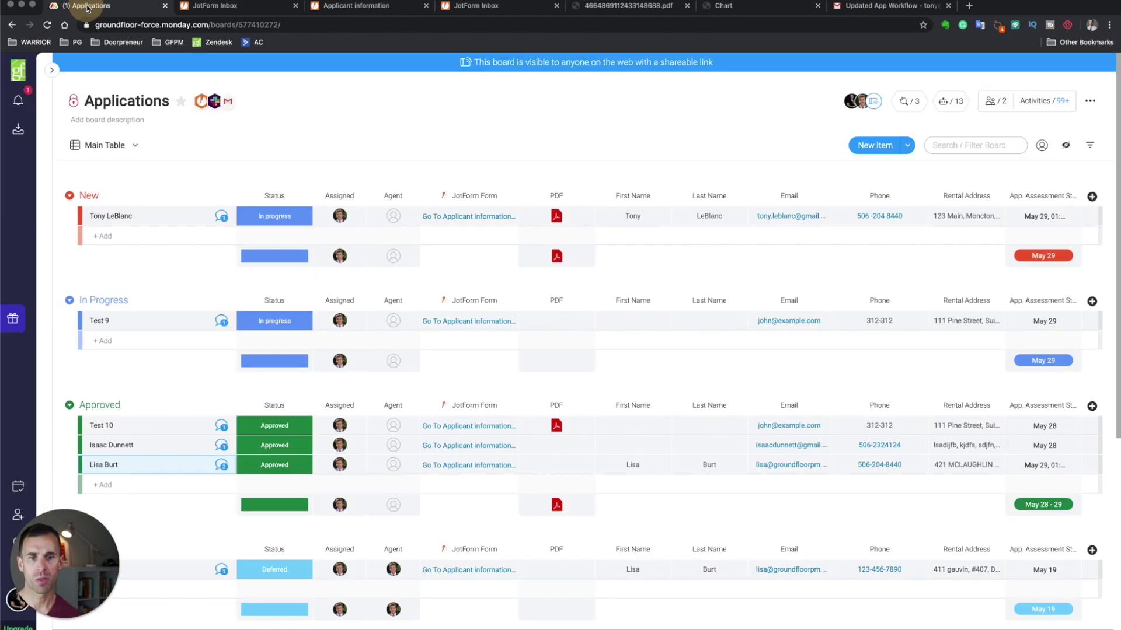
pyautogui.click(87, 6)
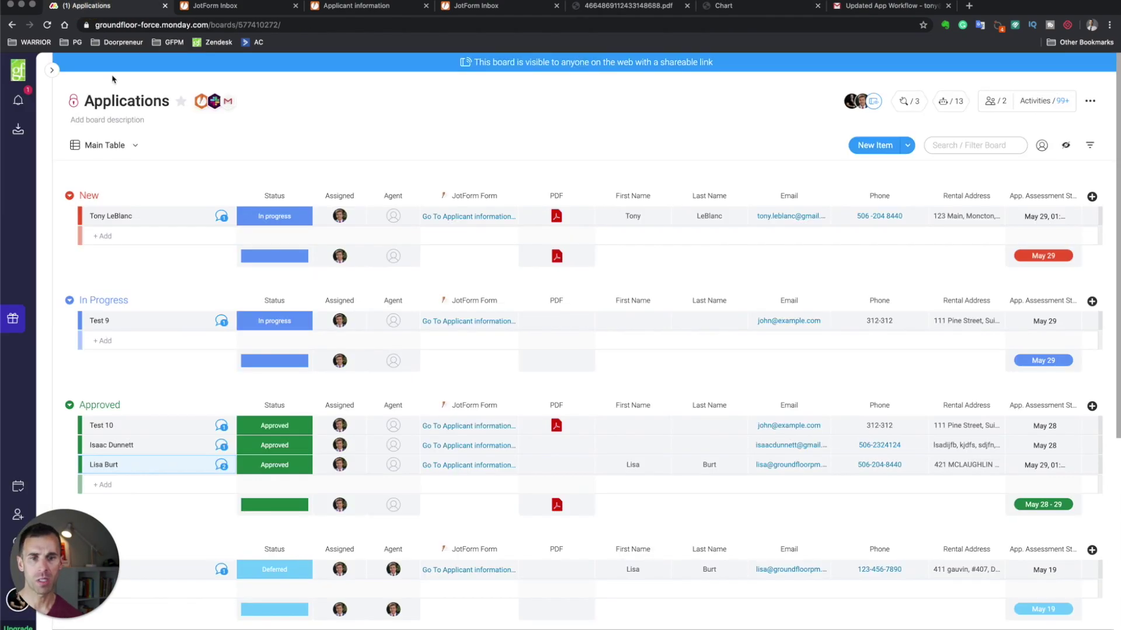
# - Switch the board to its Chart view to inspect it, then back to the main table
pyautogui.click(102, 146)
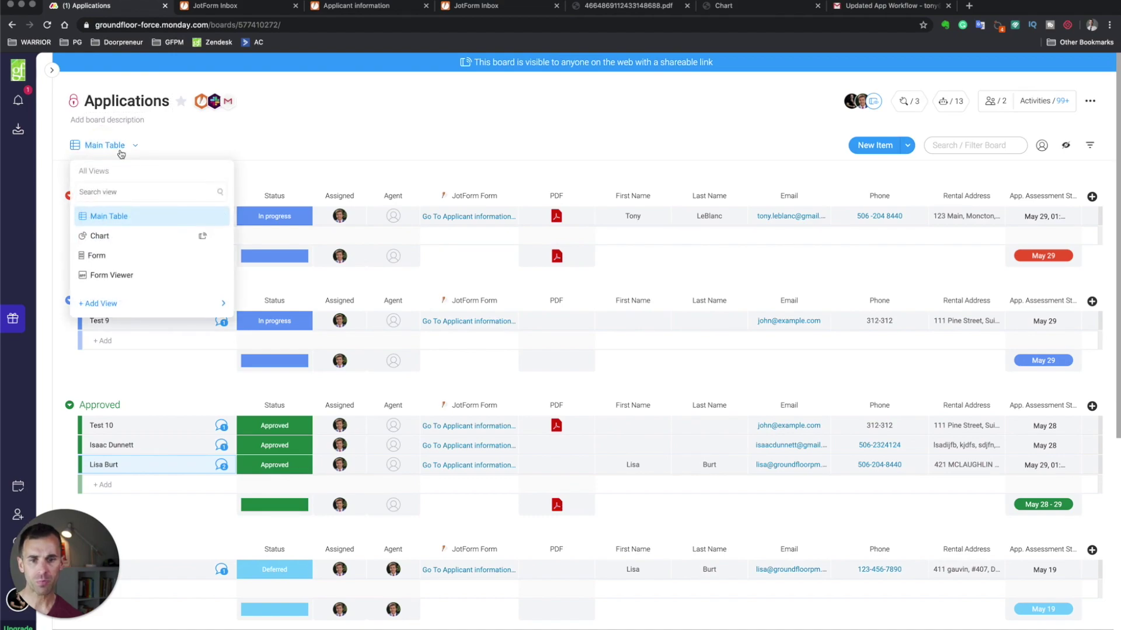
pyautogui.click(96, 236)
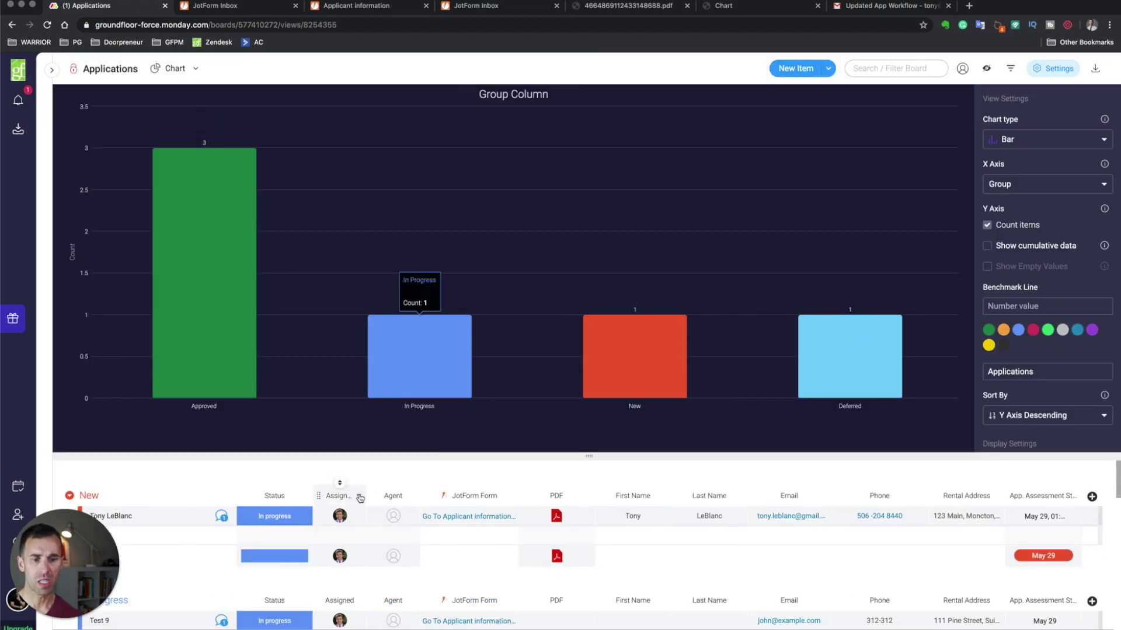
pyautogui.scroll(-2, 358, 495)
pyautogui.scroll(2, 358, 494)
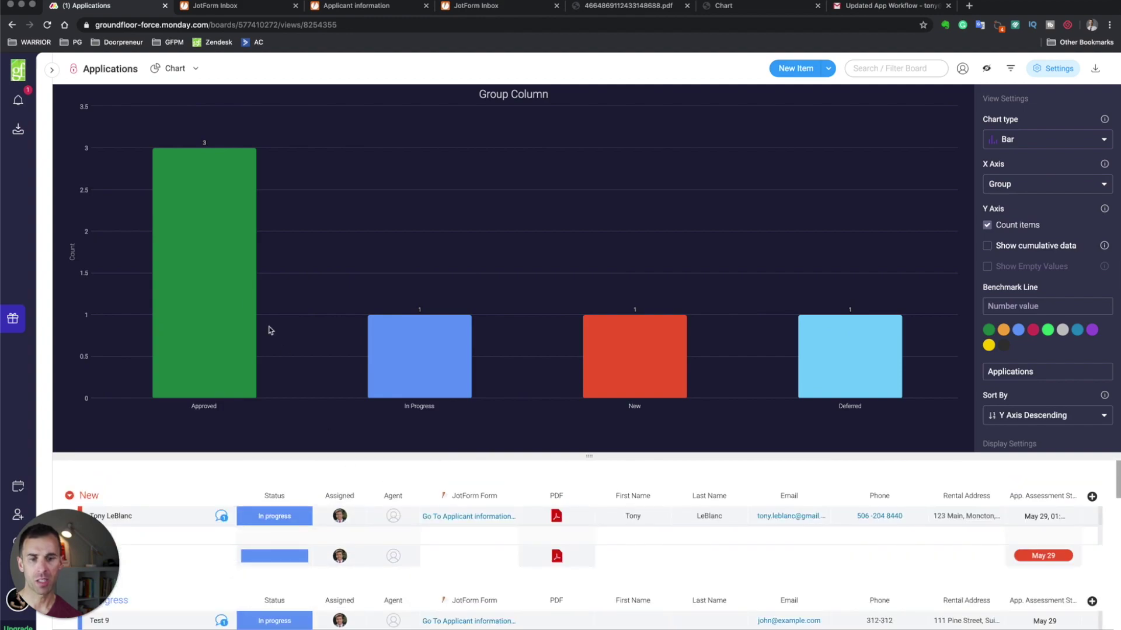
pyautogui.click(217, 275)
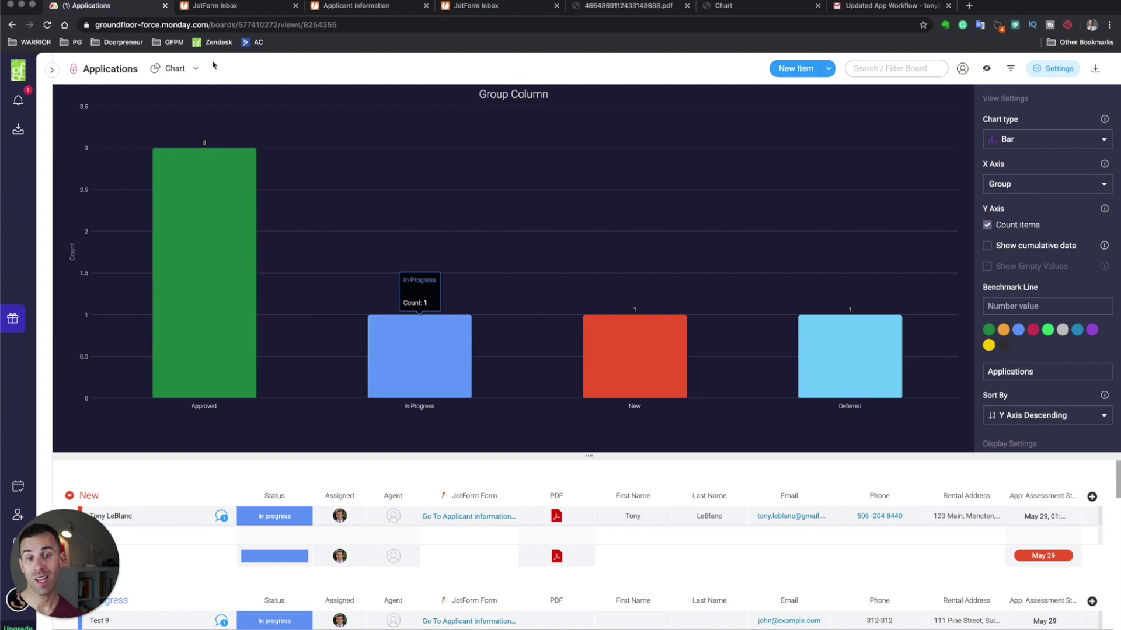
pyautogui.click(173, 69)
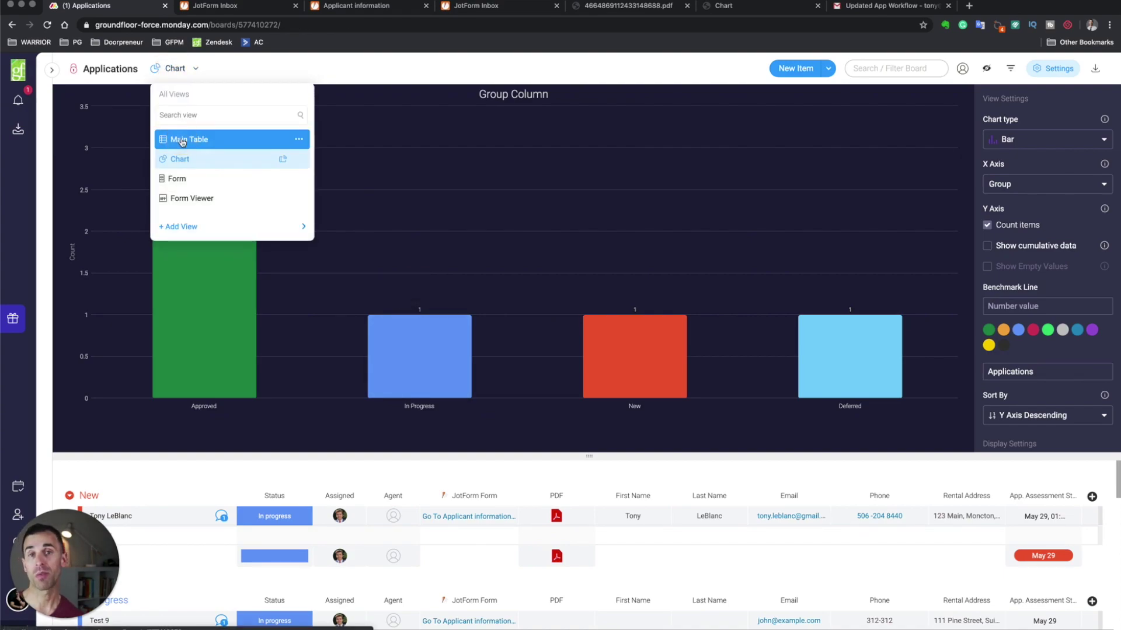
pyautogui.click(182, 140)
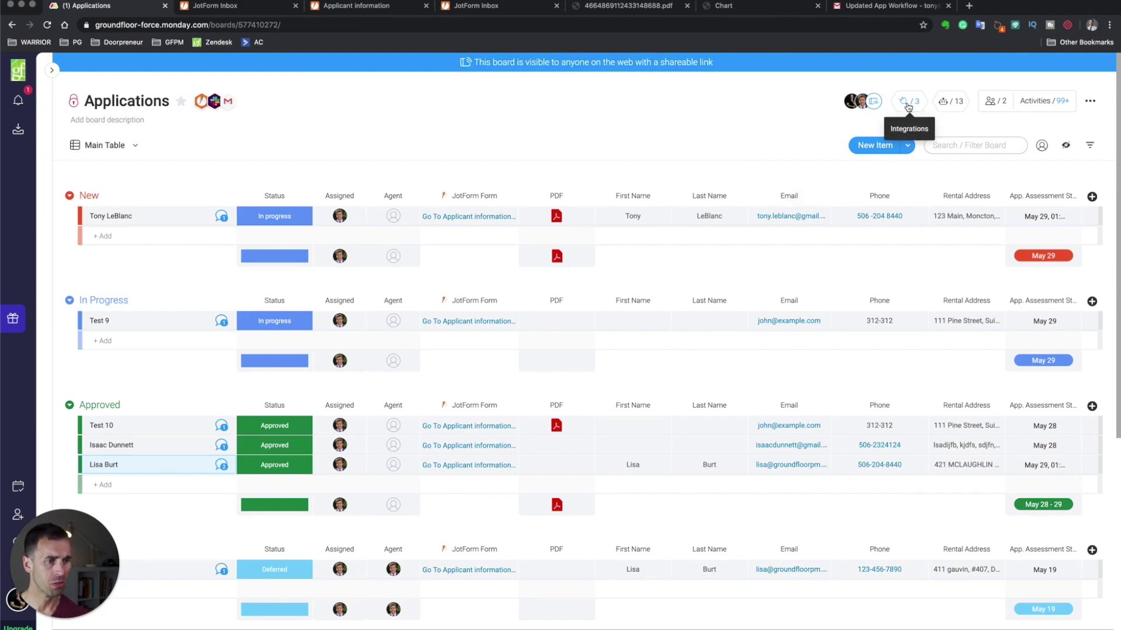
pyautogui.click(907, 104)
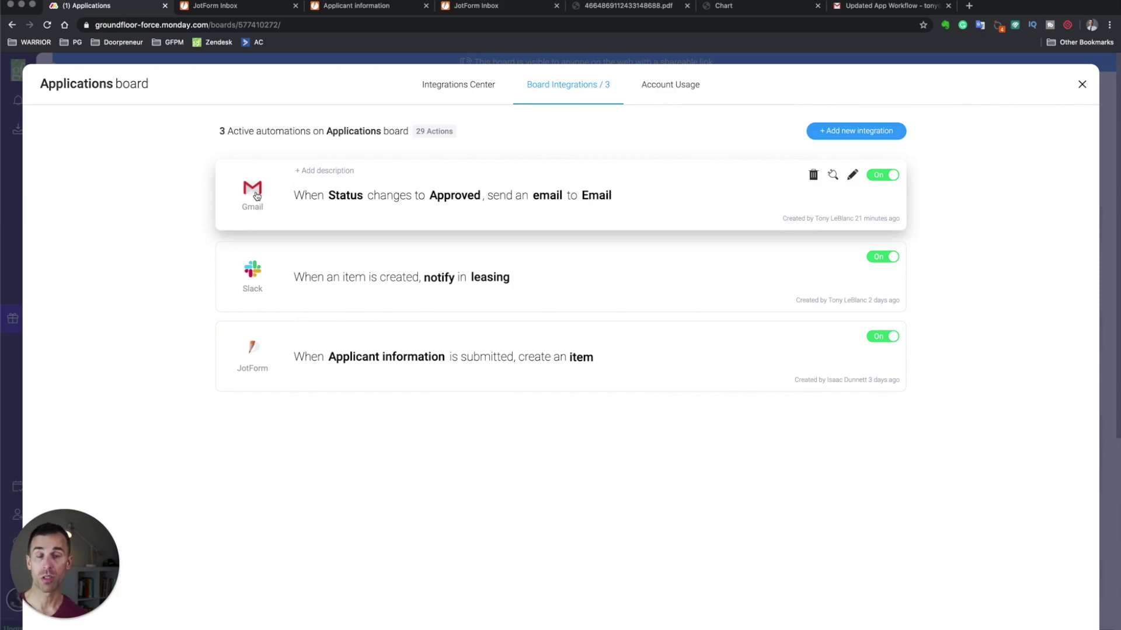
pyautogui.click(1081, 85)
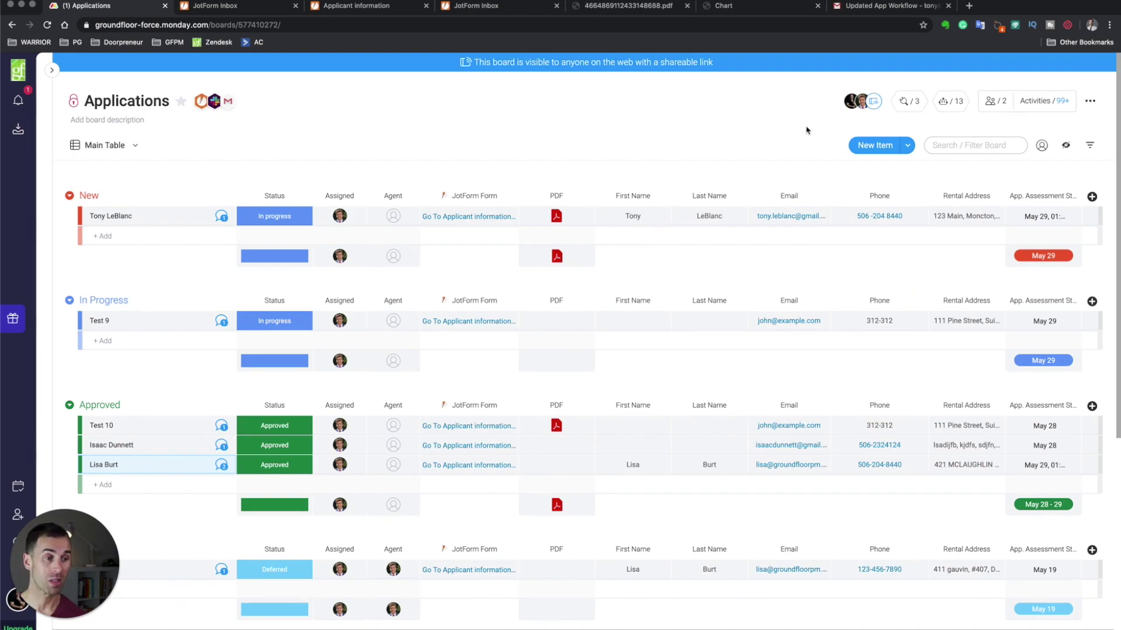
pyautogui.click(950, 102)
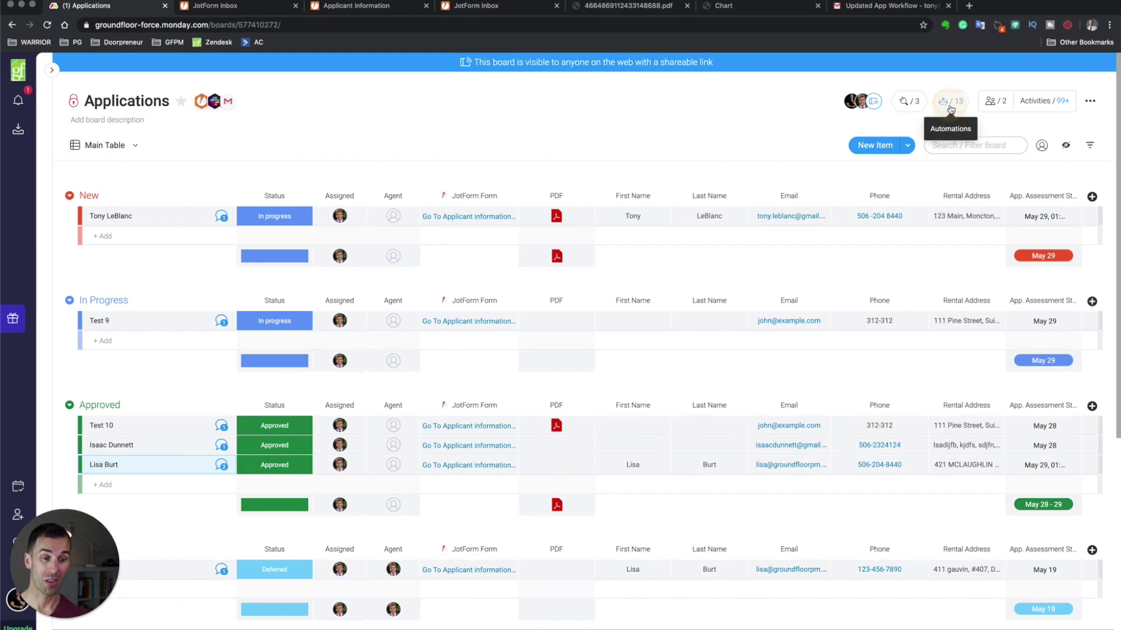
pyautogui.scroll(-5, 499, 214)
pyautogui.scroll(-2, 496, 292)
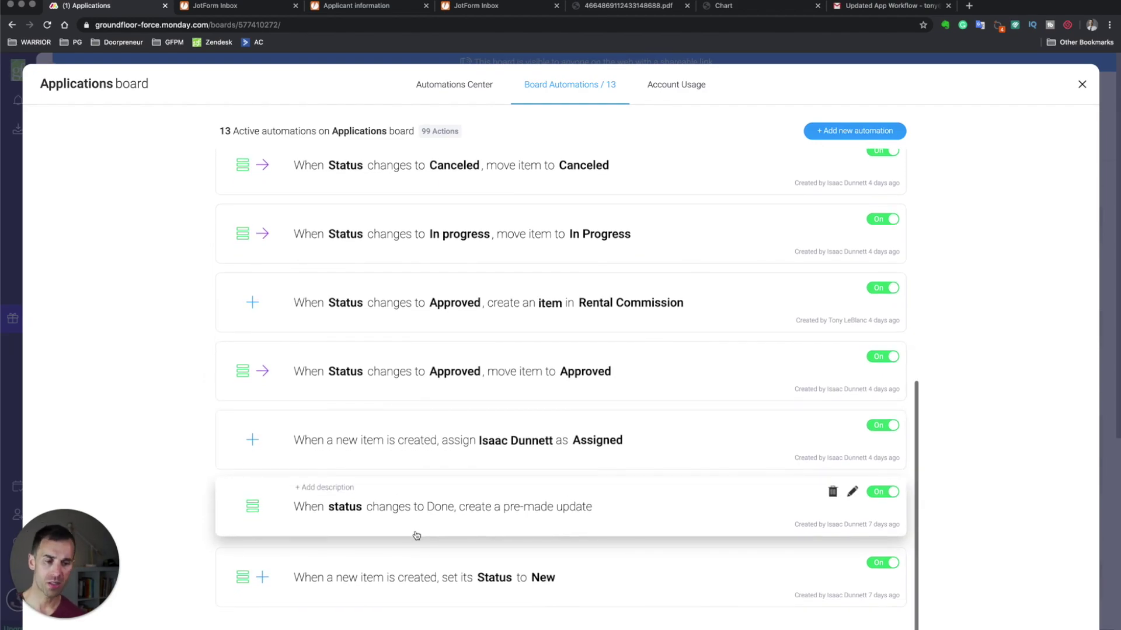
pyautogui.scroll(10, 417, 534)
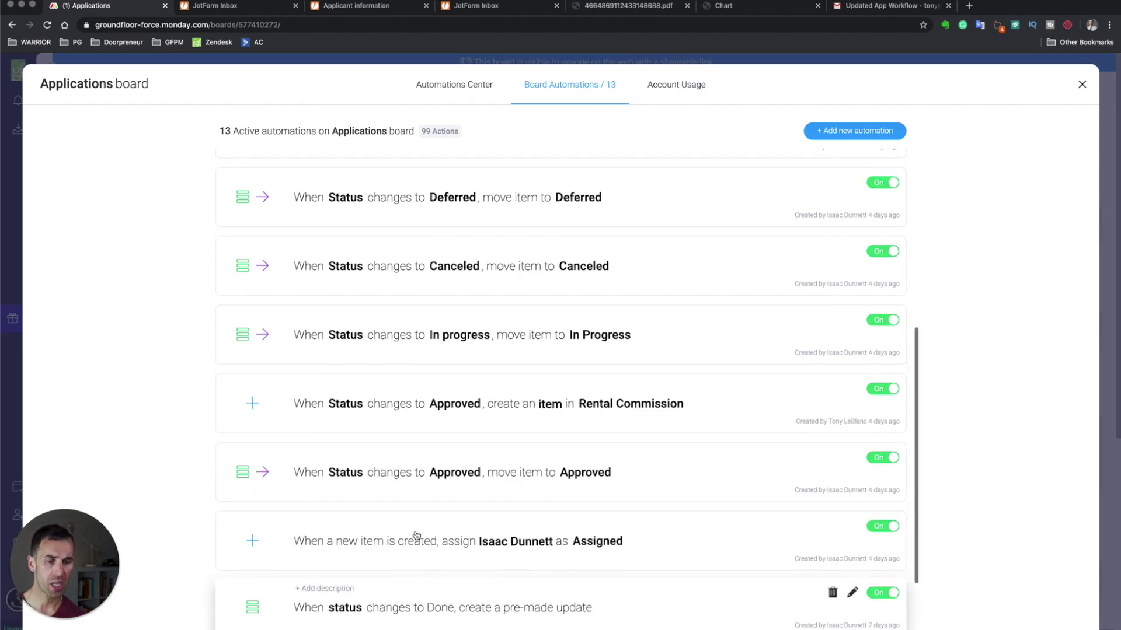
pyautogui.click(1081, 84)
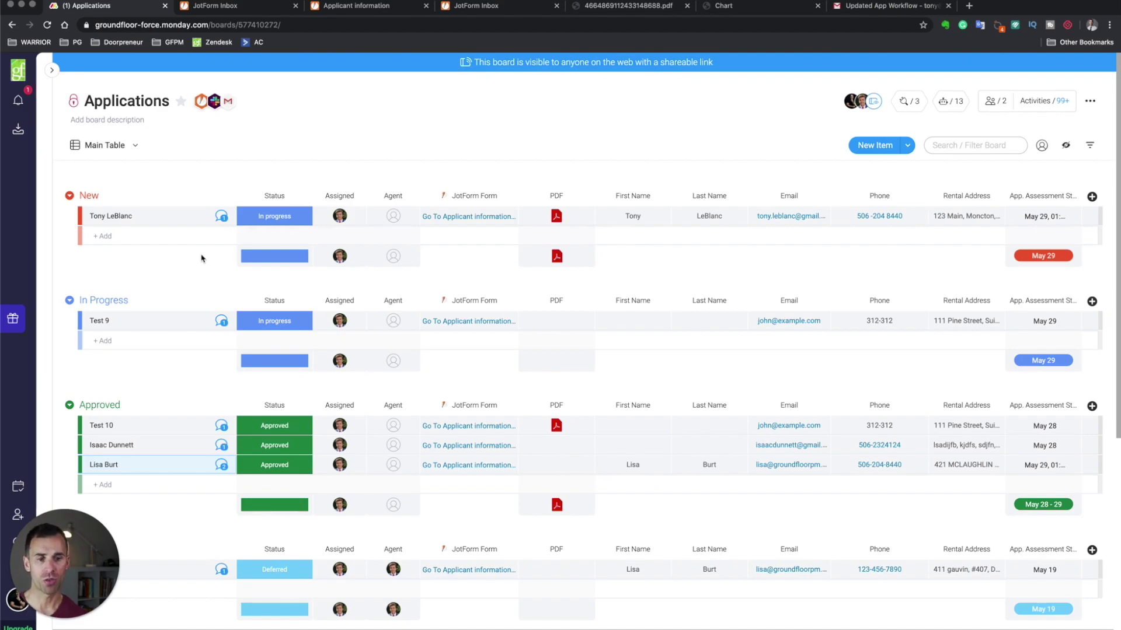
# - Move the Test 10 row from the Approved group into In Progress, beside Test 9
pyautogui.moveTo(159, 425); pyautogui.dragTo(152, 360)
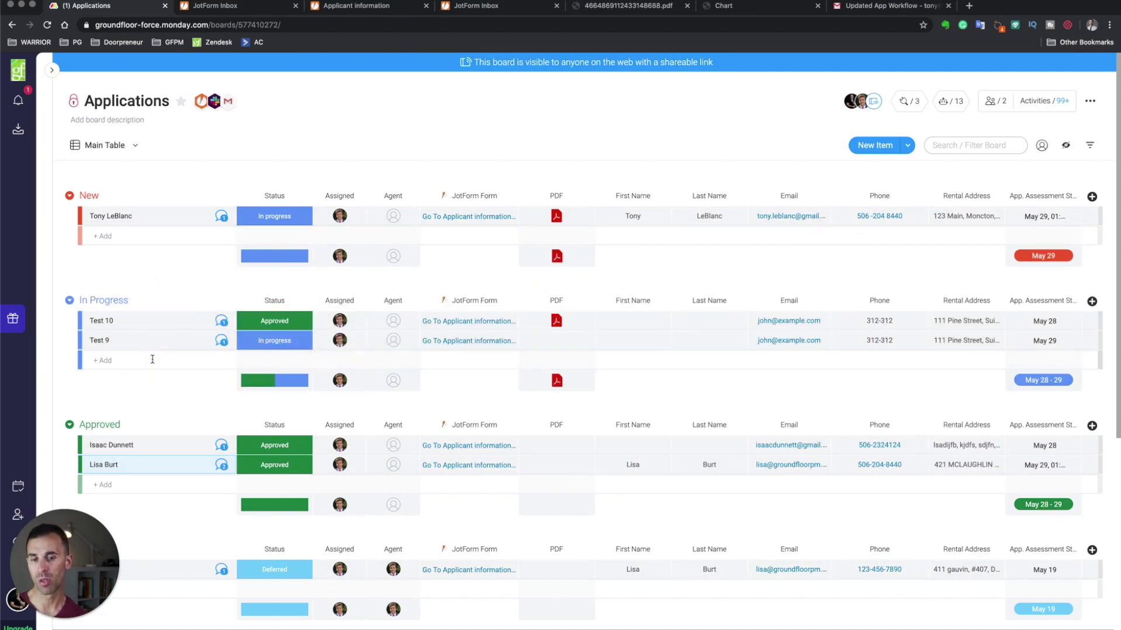